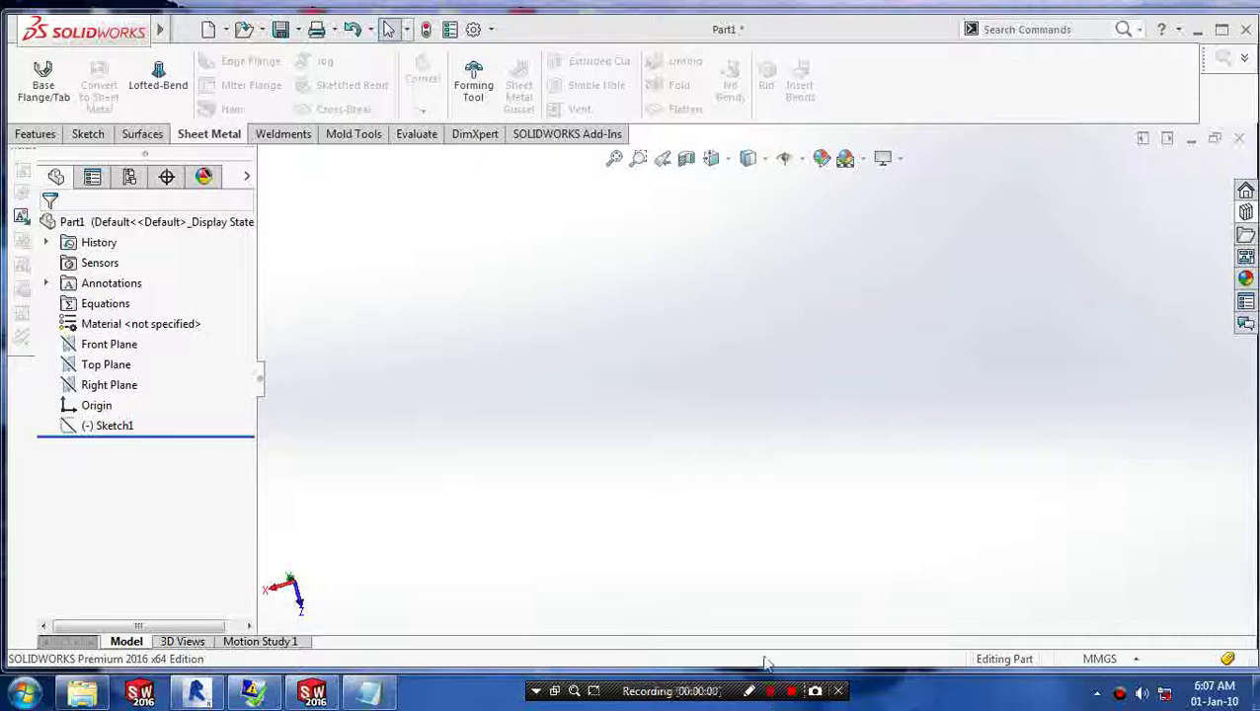
# - Bring up the Notepad bend notes and highlight the line WE NEED SHEET BASE
pyautogui.click(367, 691)
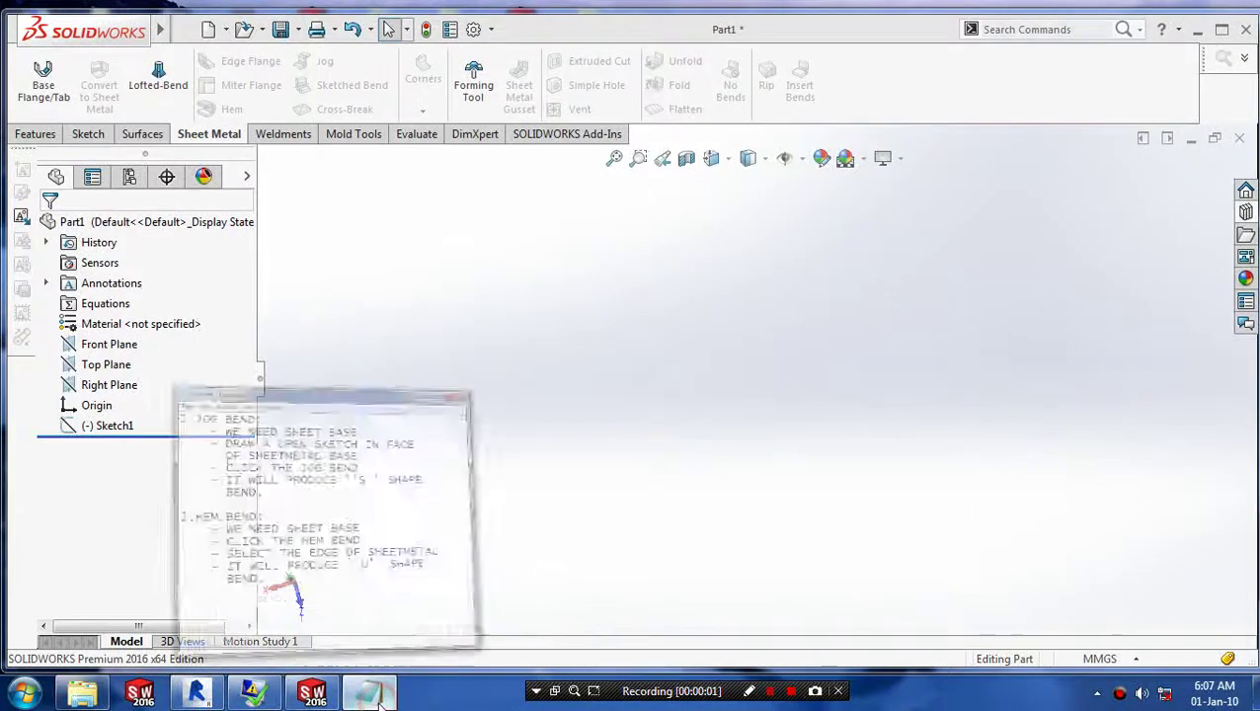
pyautogui.moveTo(65, 221); pyautogui.dragTo(183, 221)
pyautogui.click(247, 221)
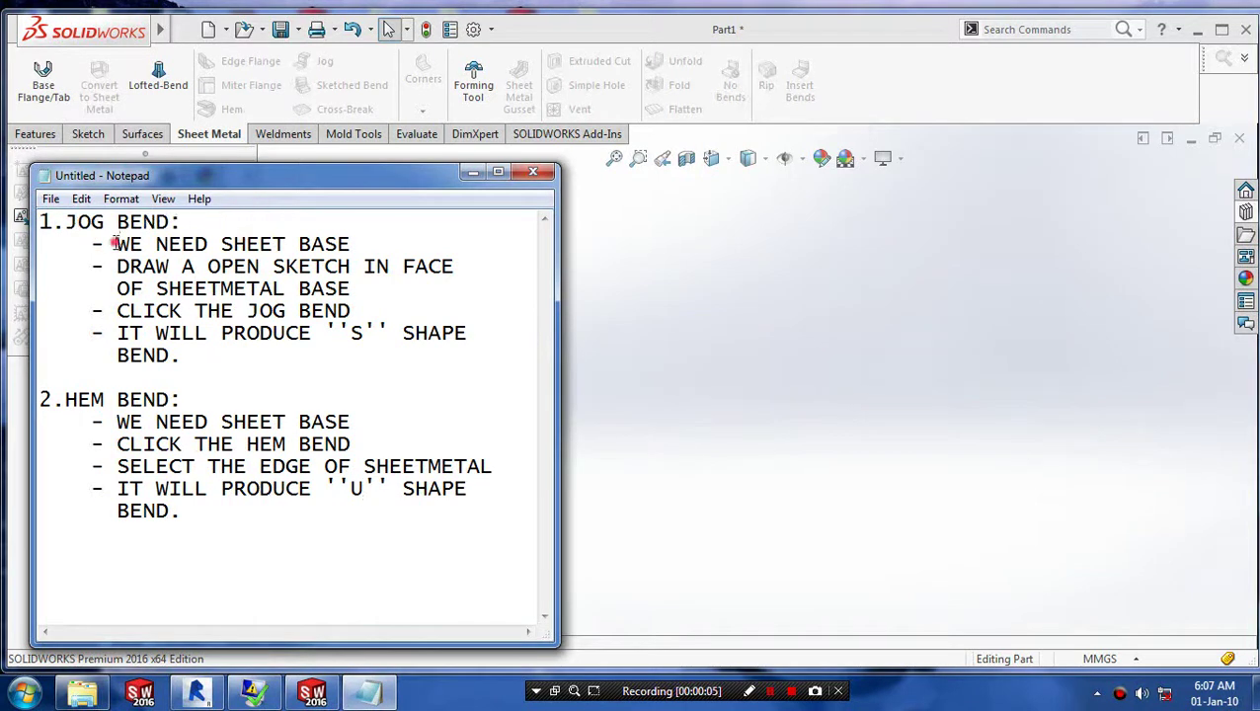
pyautogui.moveTo(114, 243); pyautogui.dragTo(404, 243)
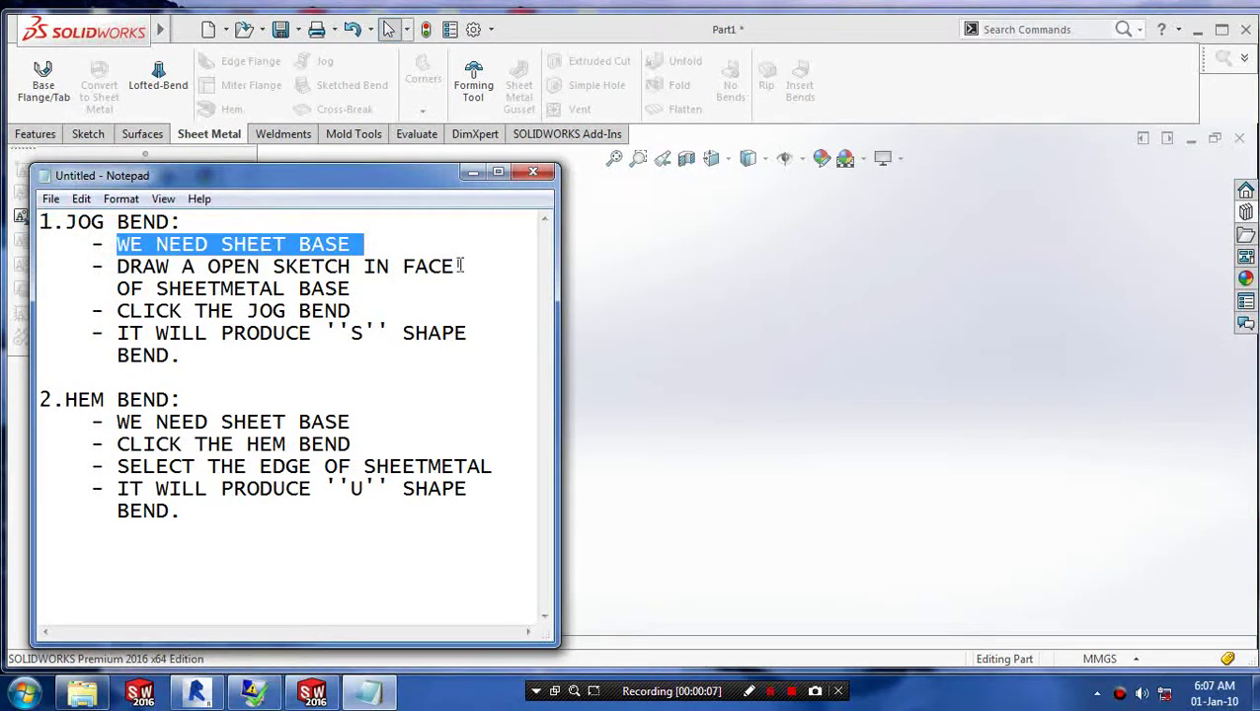
# - On the Front Plane, draw a center rectangle anchored at the origin
pyautogui.click(474, 173)
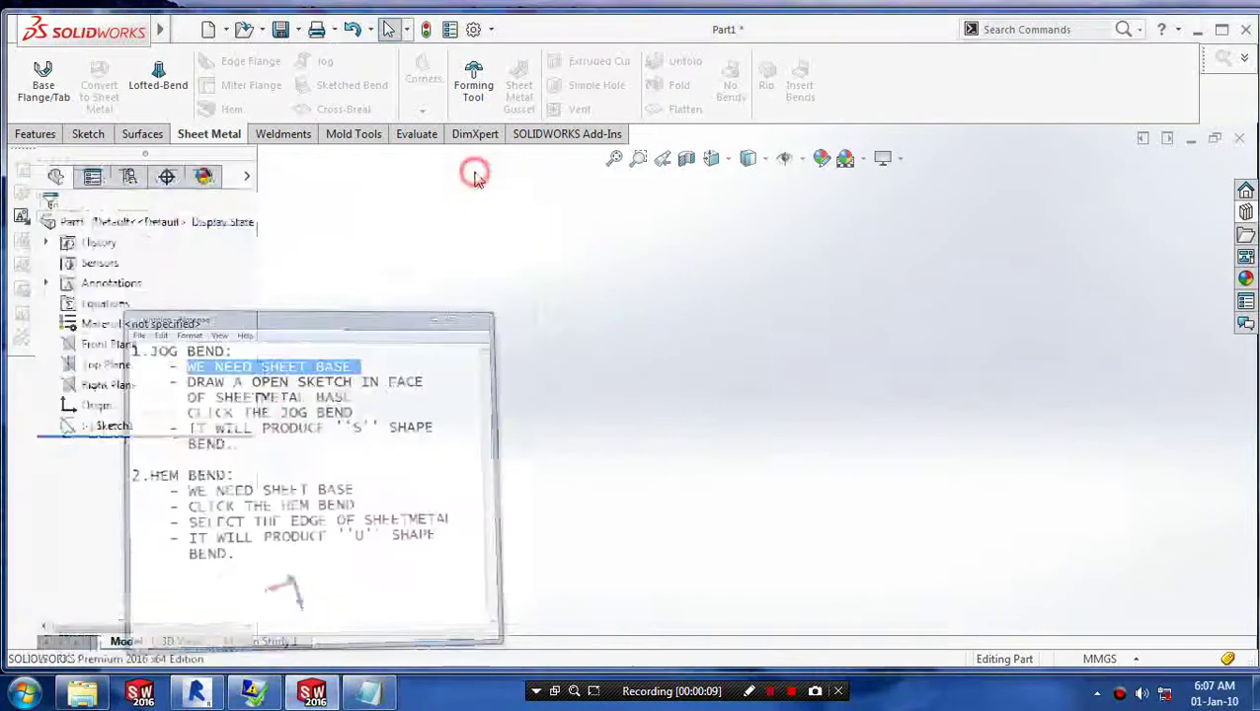
pyautogui.click(126, 351)
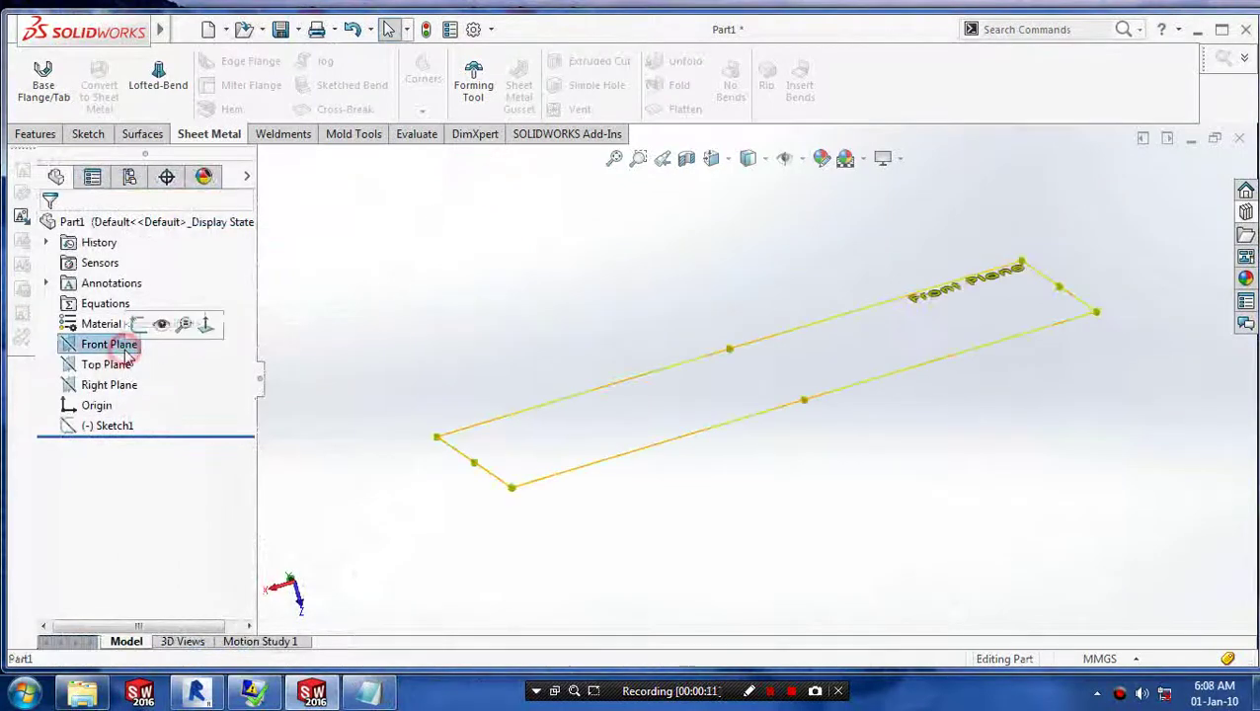
pyautogui.click(207, 326)
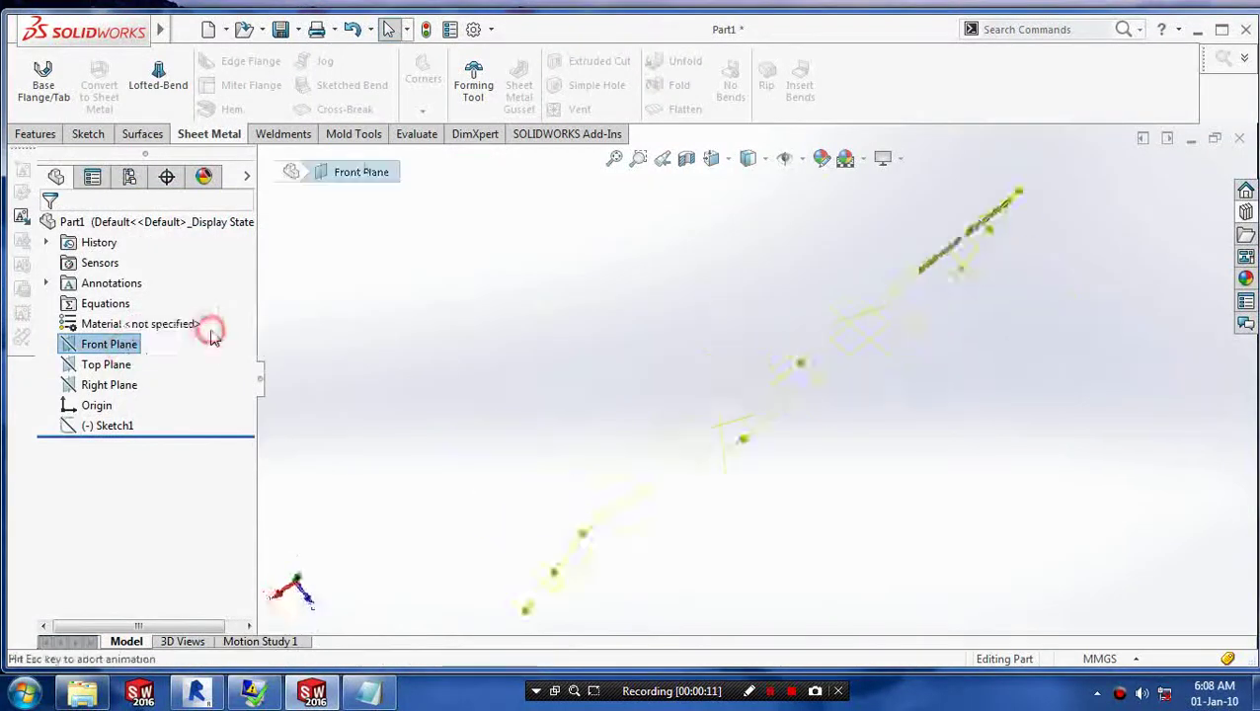
pyautogui.click(88, 134)
pyautogui.click(146, 87)
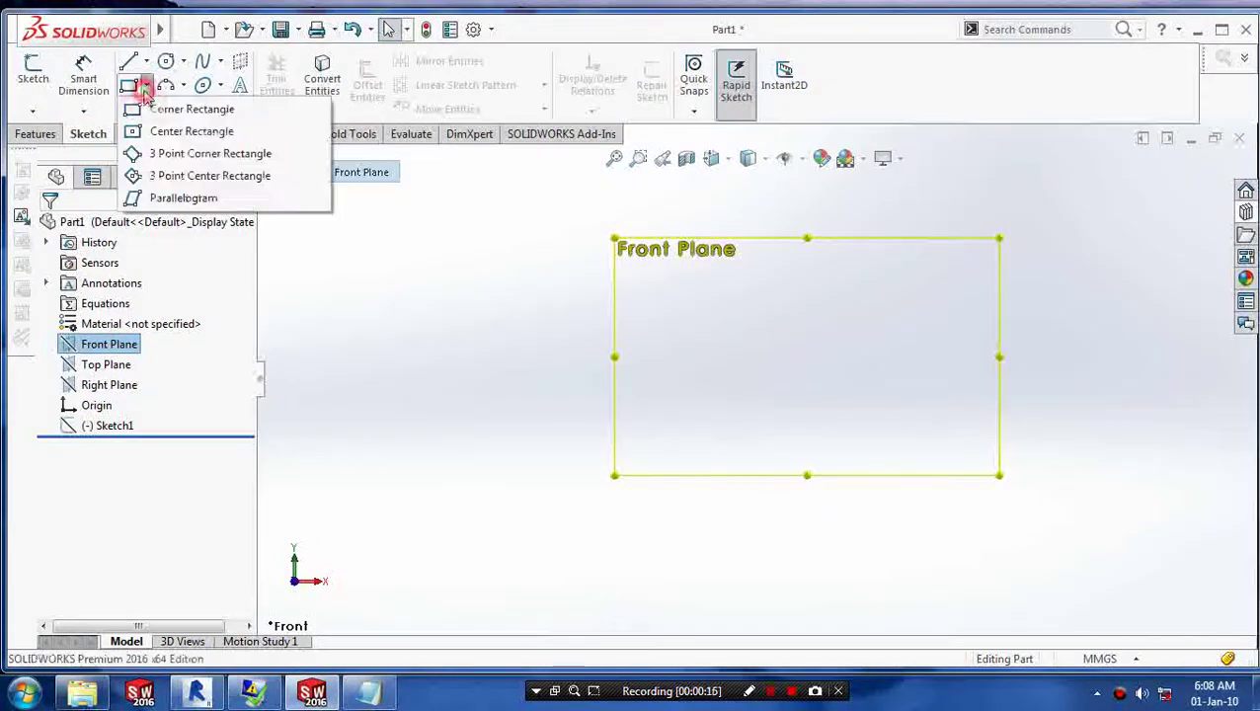
pyautogui.click(185, 127)
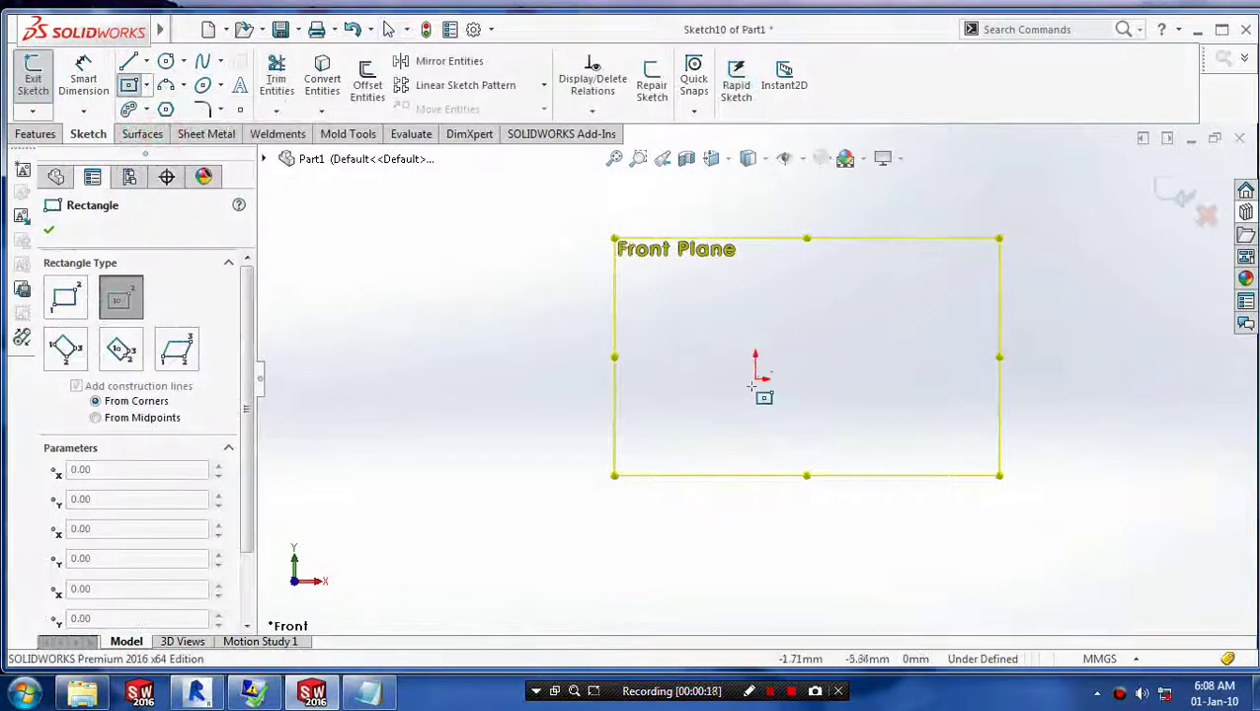
pyautogui.click(756, 377)
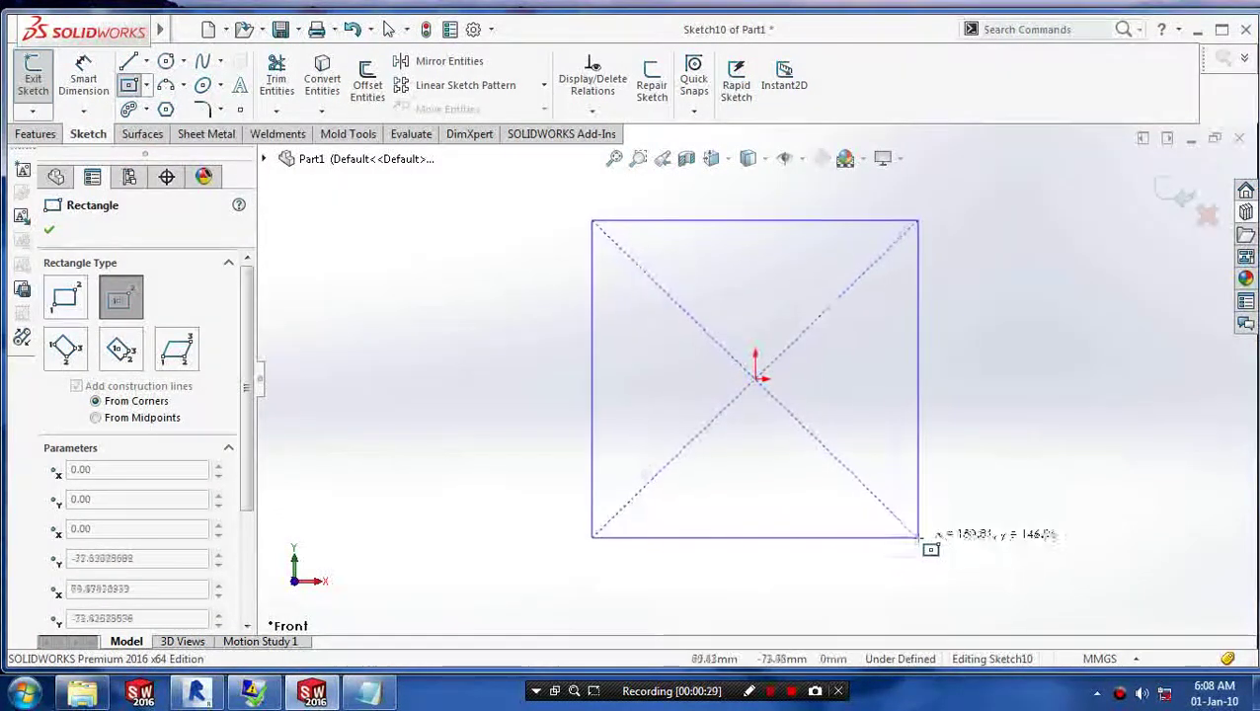
pyautogui.click(906, 533)
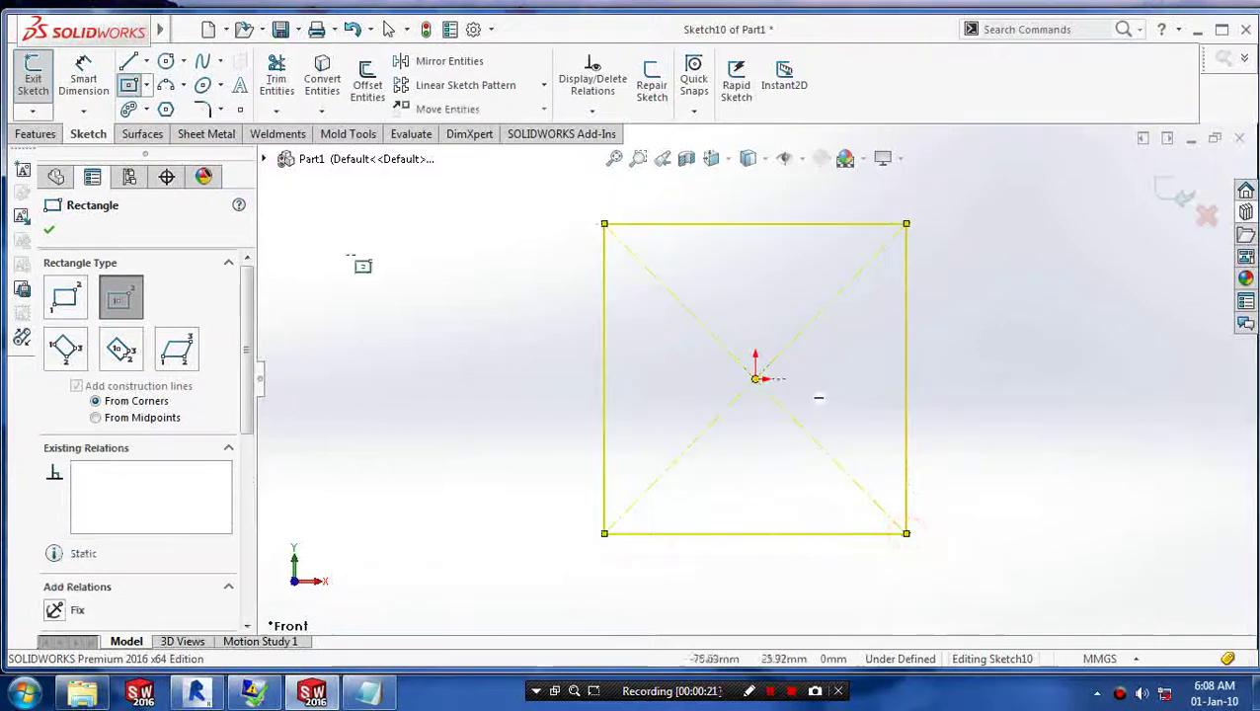
pyautogui.click(47, 231)
# - Dimension the square's left and bottom edges to 150 mm each
pyautogui.click(83, 79)
pyautogui.click(601, 424)
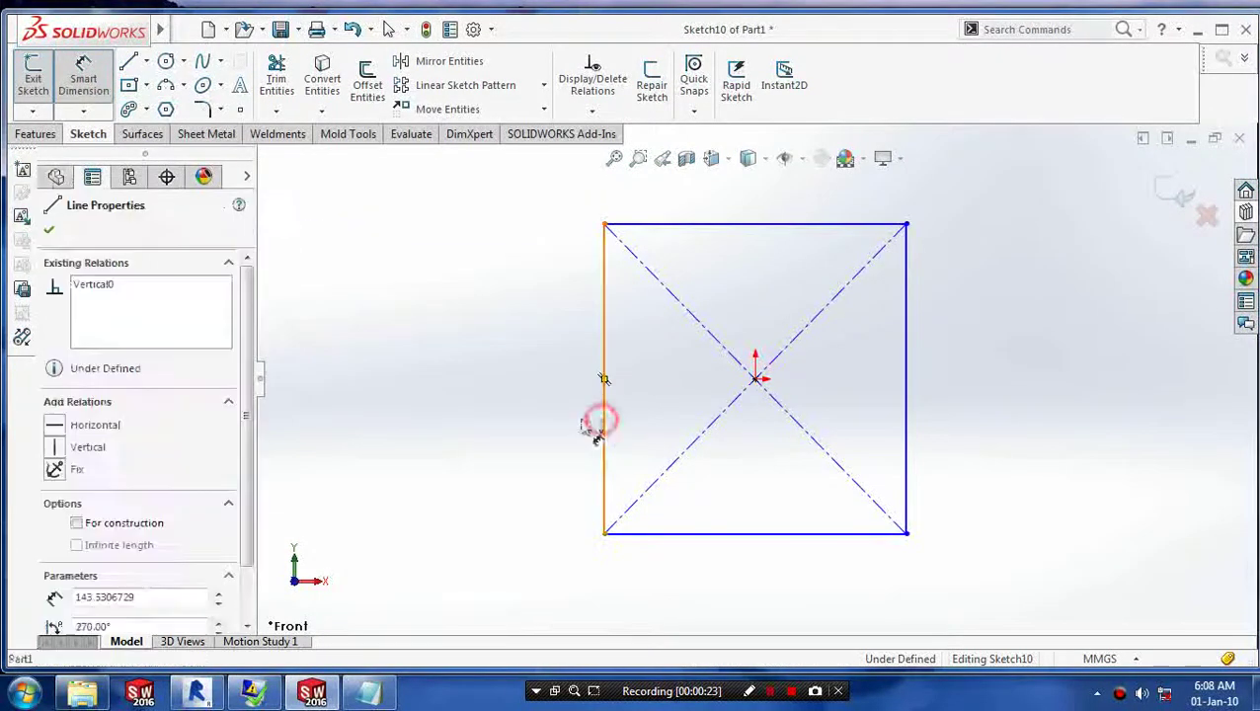
pyautogui.click(529, 418)
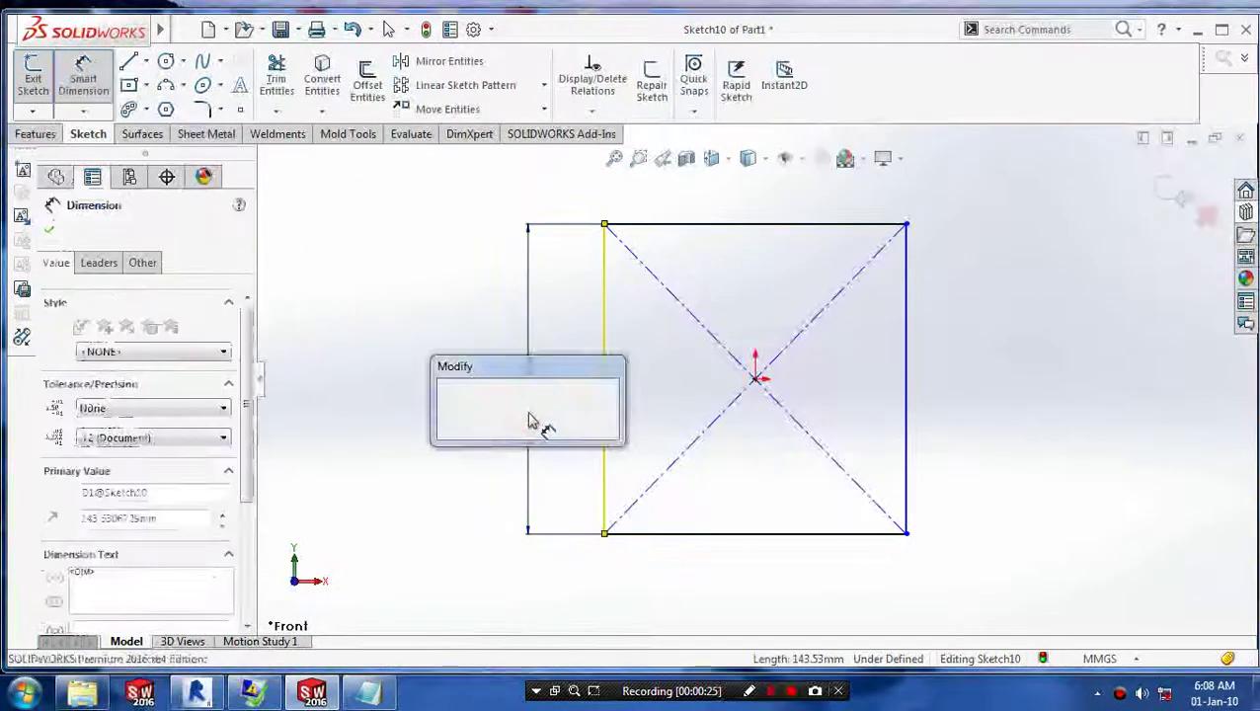
pyautogui.write('11')
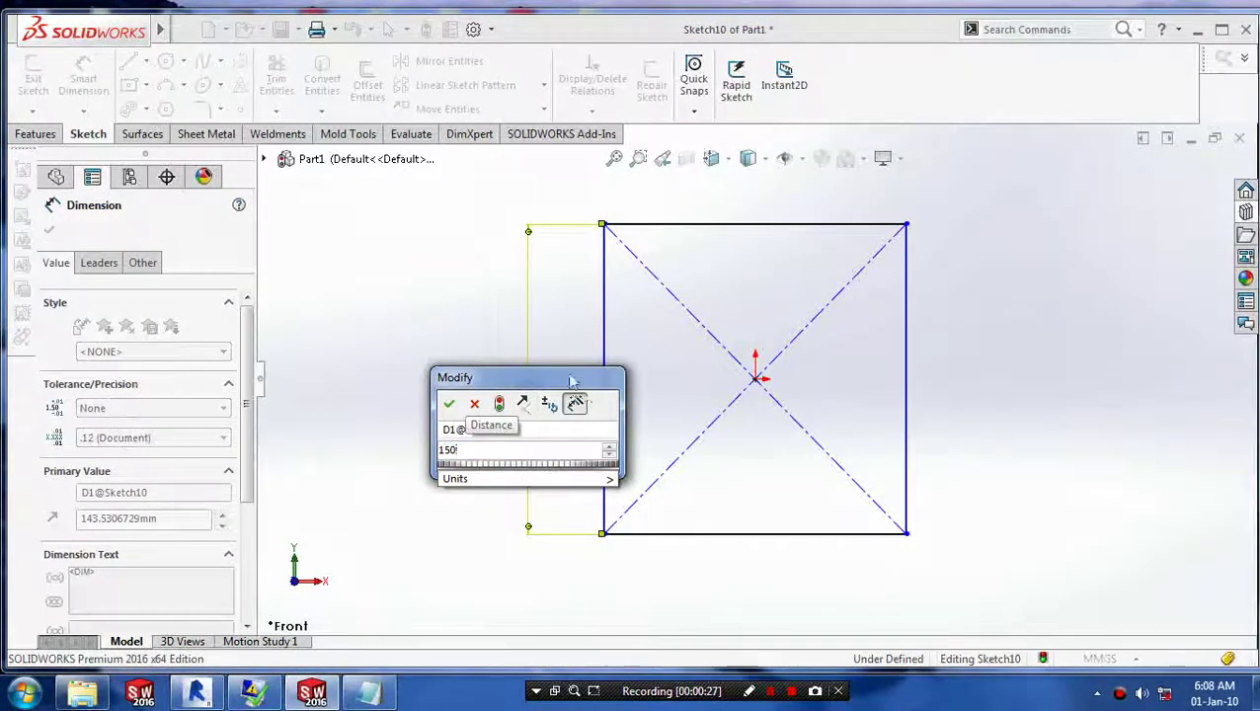
pyautogui.click(452, 405)
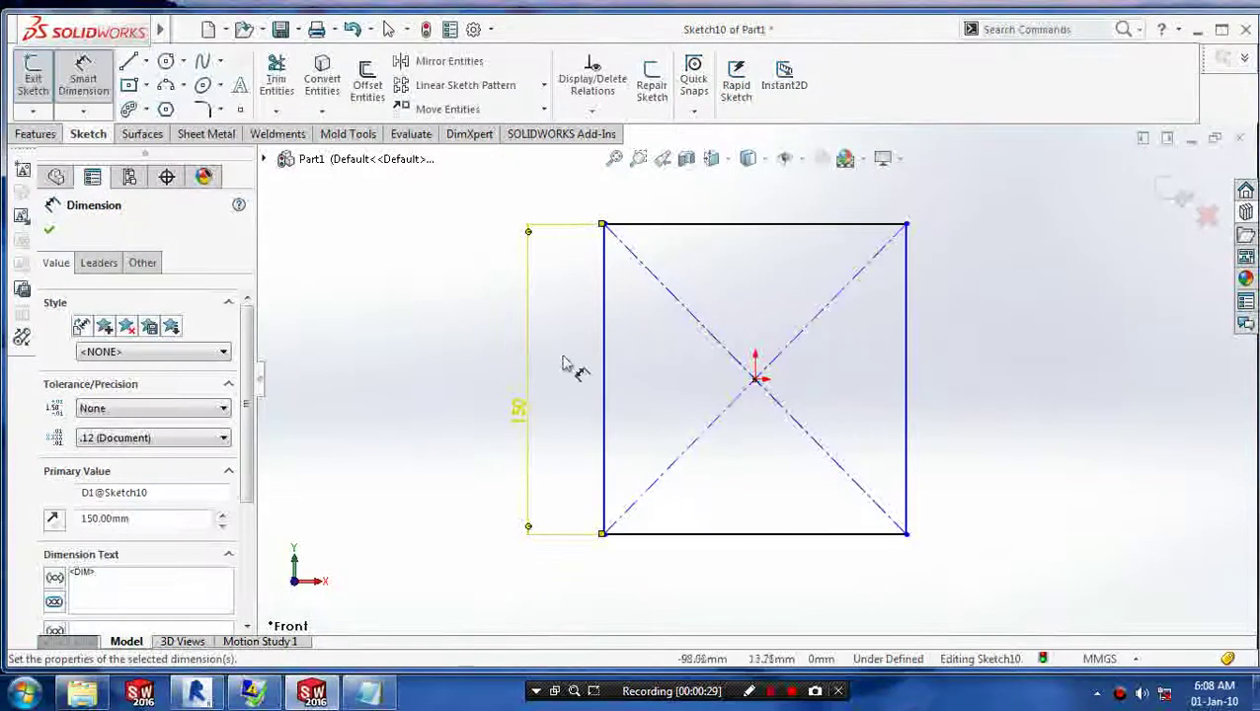
pyautogui.click(45, 227)
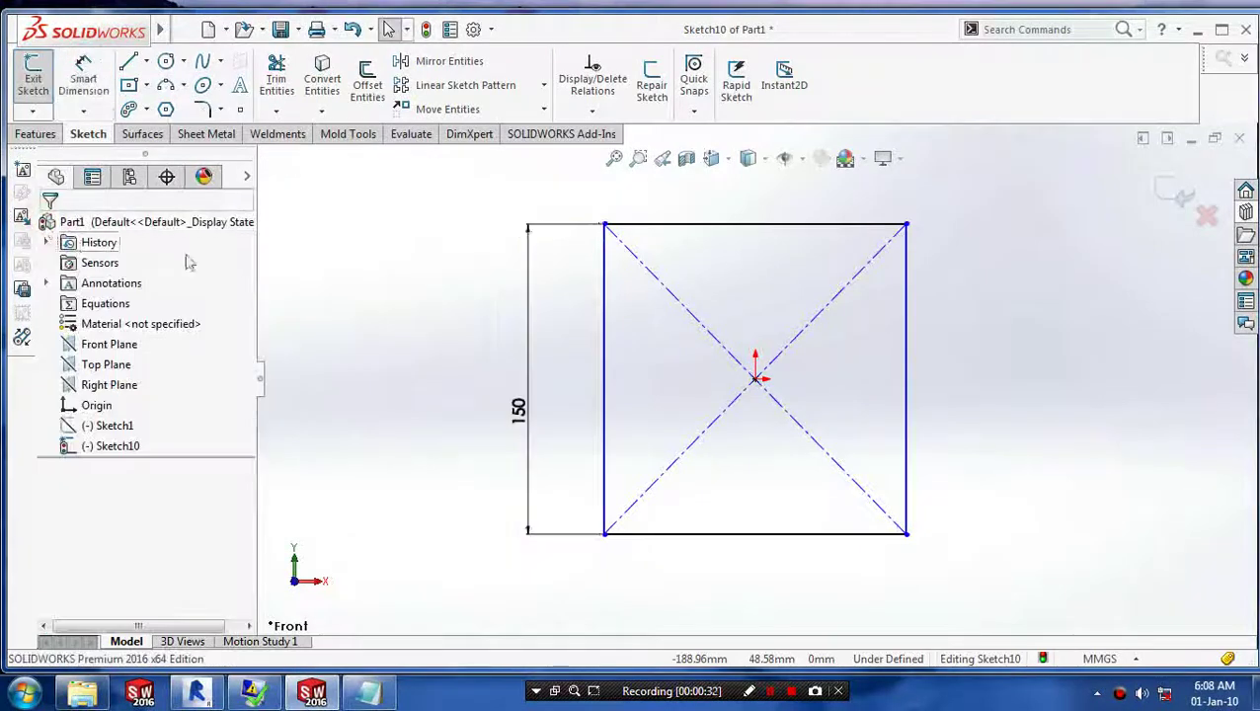
pyautogui.click(886, 535)
pyautogui.click(84, 77)
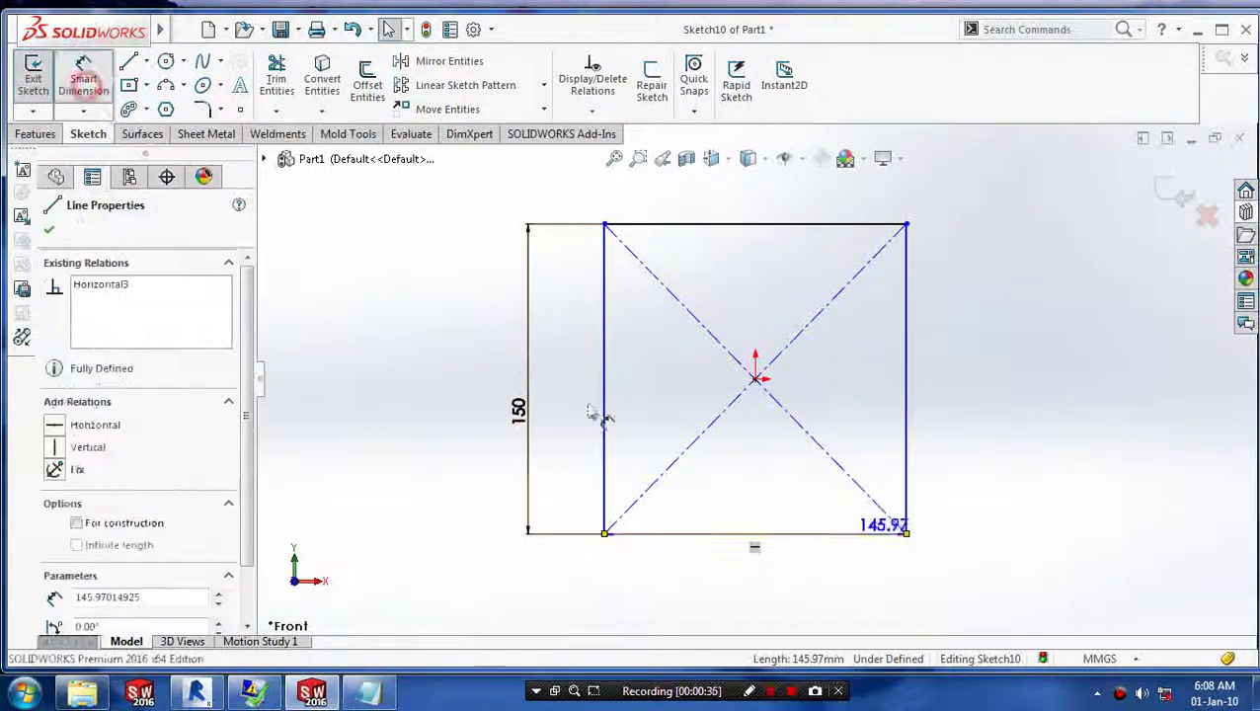
pyautogui.click(770, 586)
pyautogui.write('1')
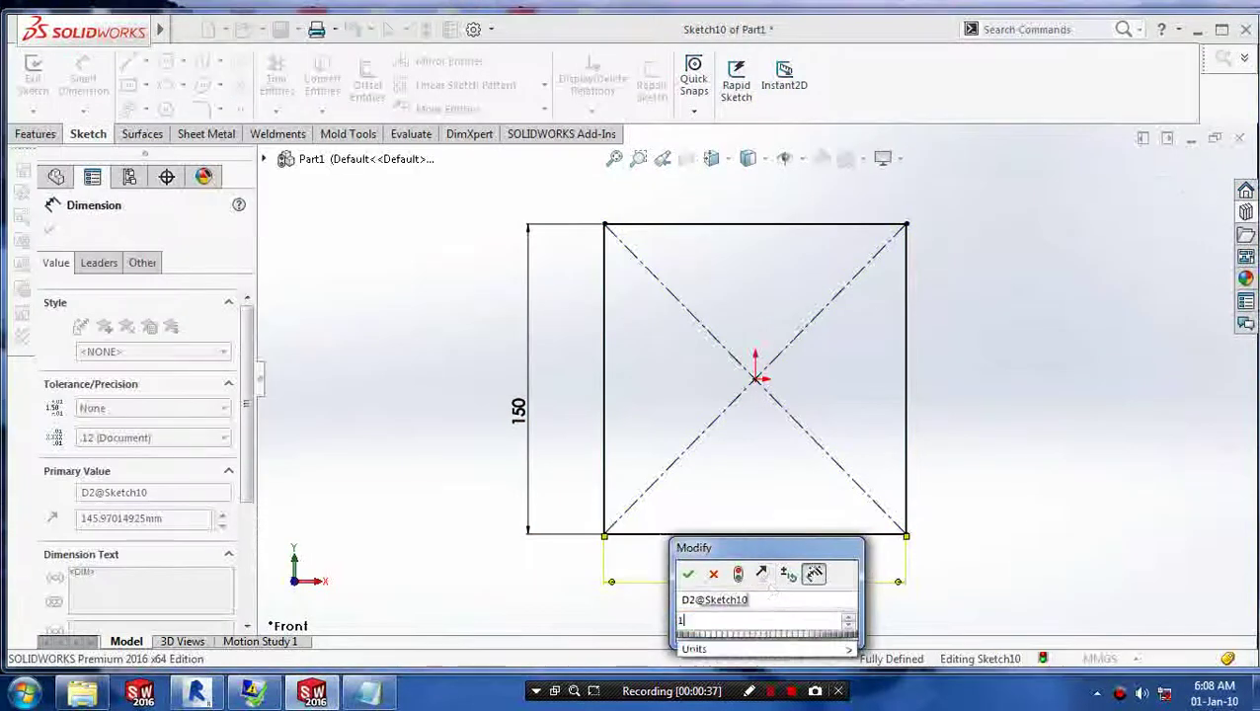
pyautogui.write('50')
pyautogui.press('Return')
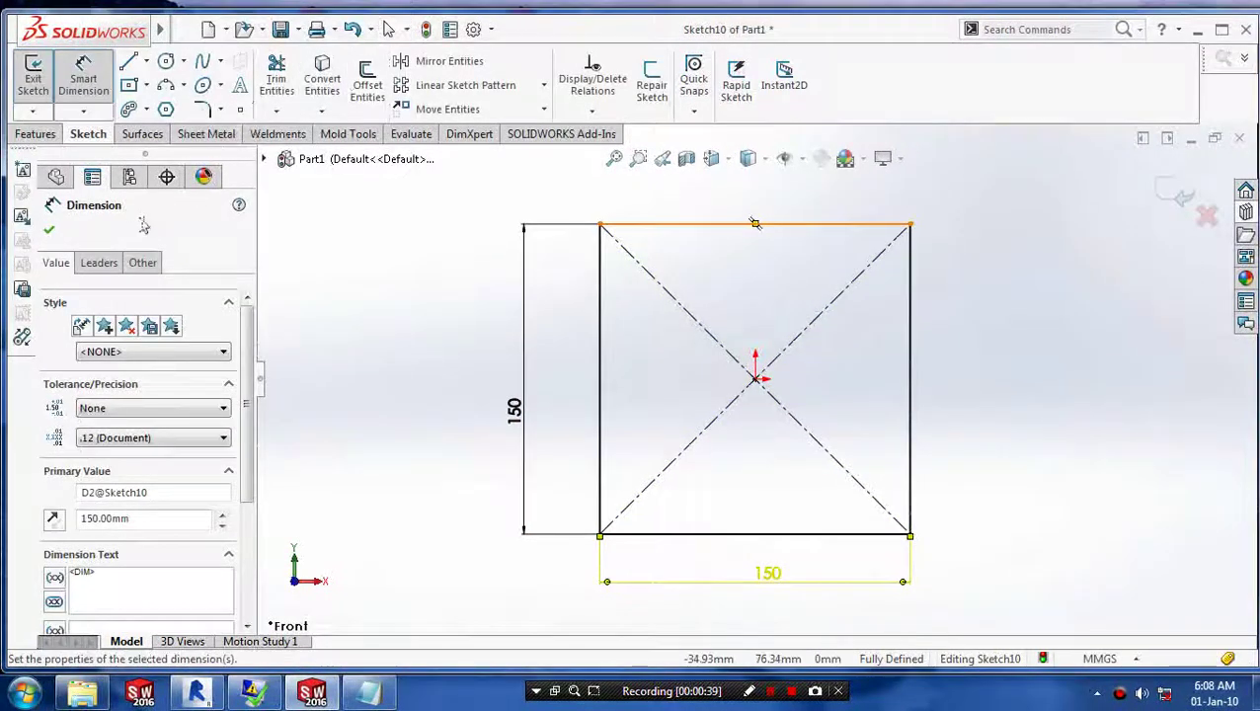
pyautogui.click(49, 229)
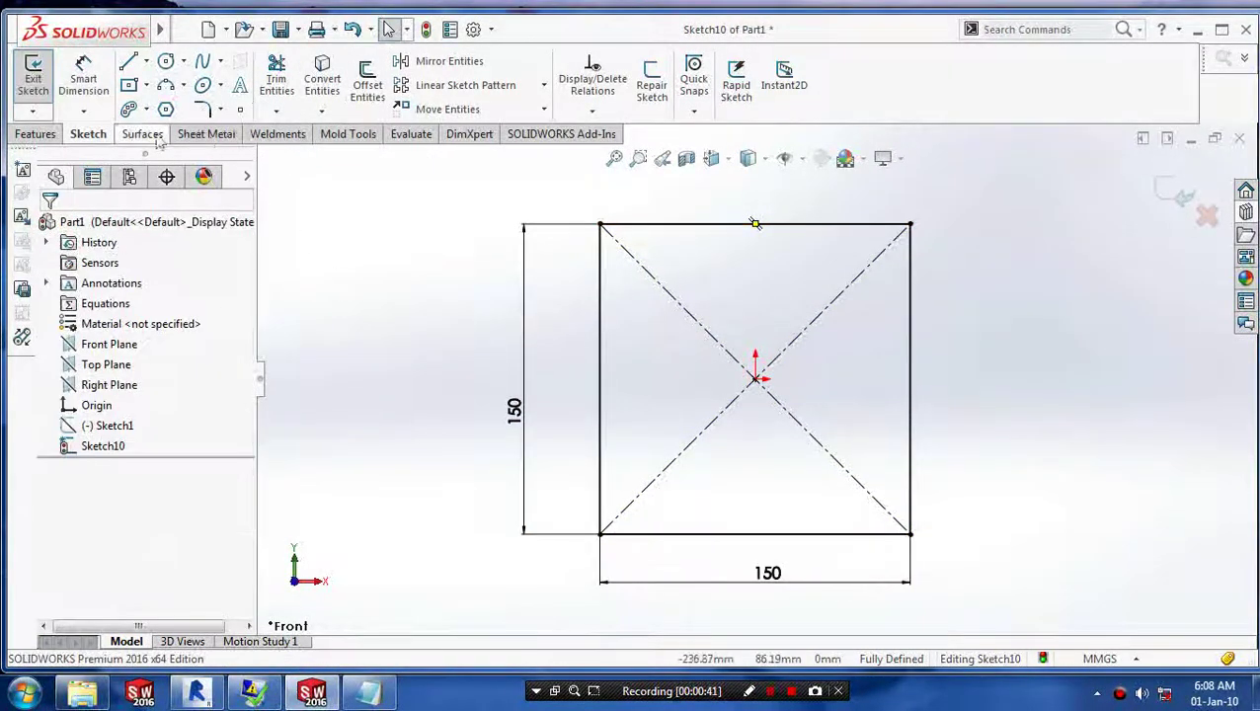
# - Exit the sketch, show the Sheet Metal tools, and review the open-sketch note
pyautogui.click(33, 79)
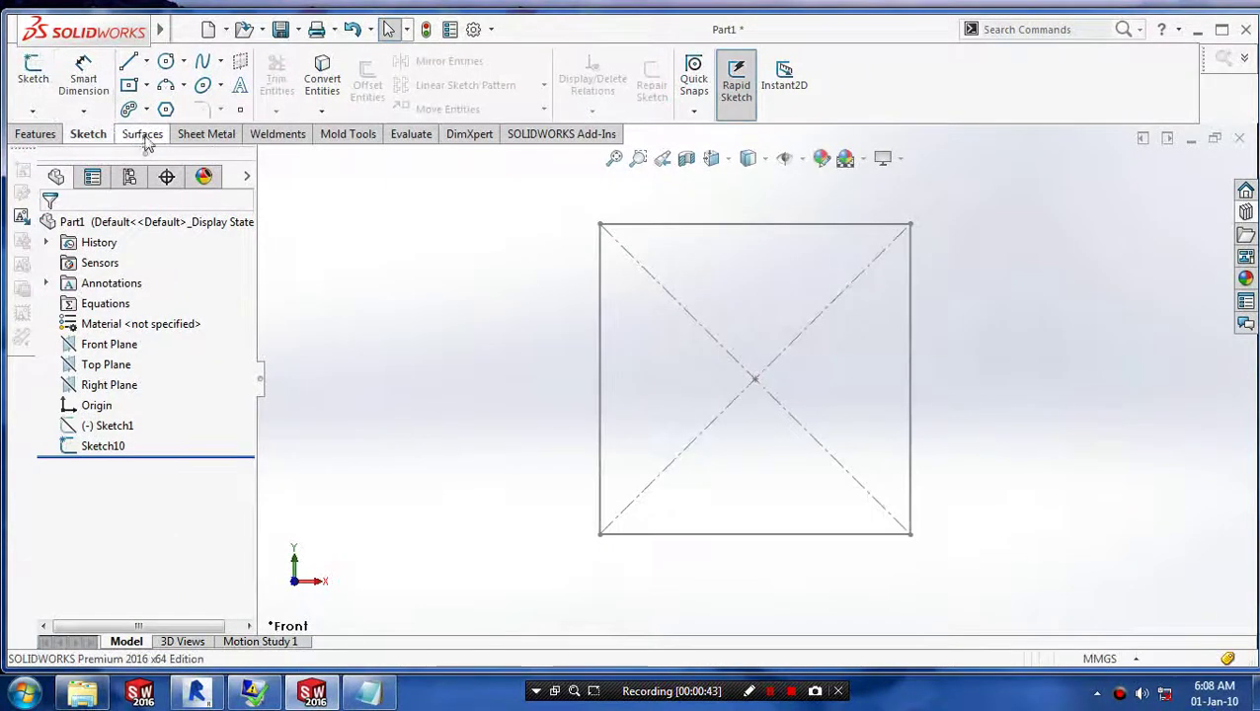
pyautogui.click(144, 135)
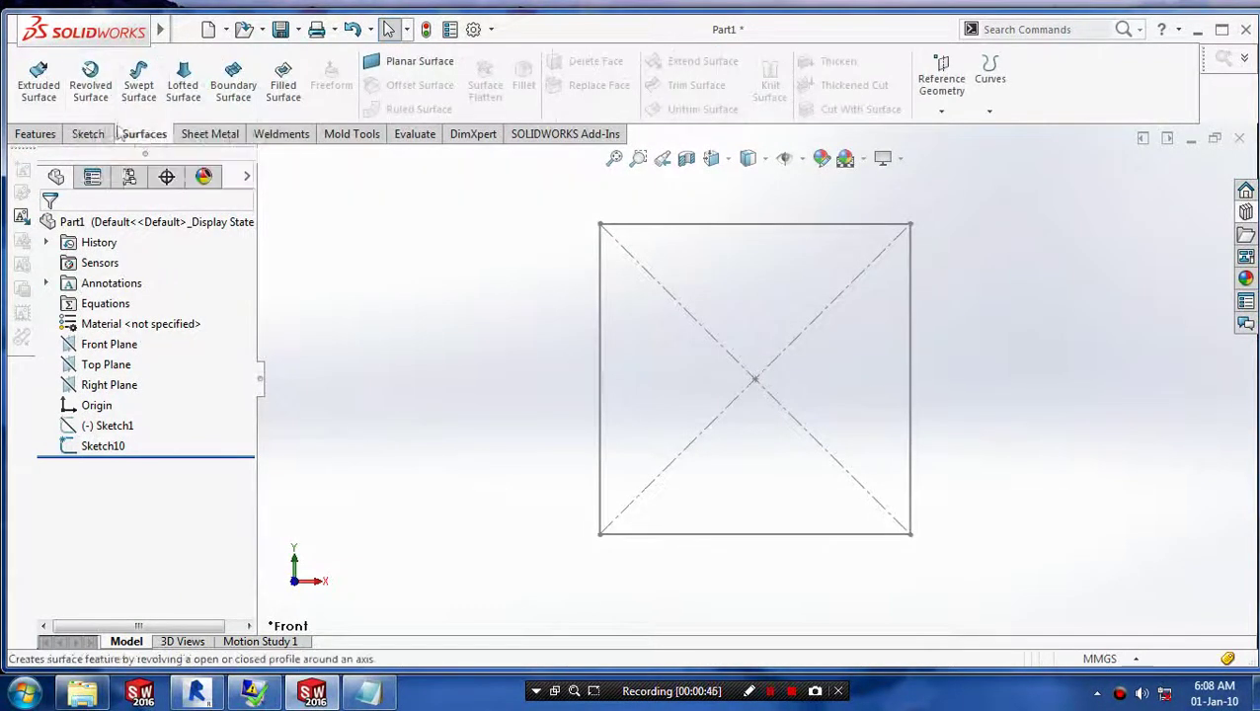
pyautogui.click(219, 139)
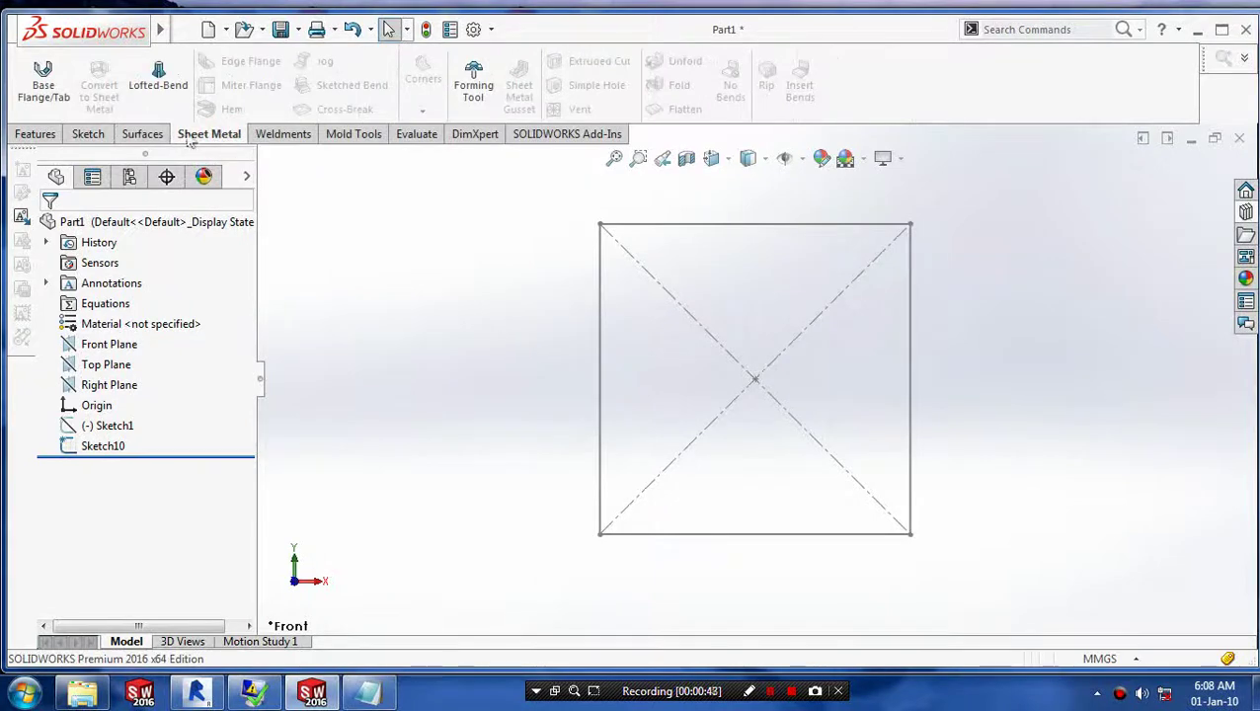
pyautogui.click(367, 690)
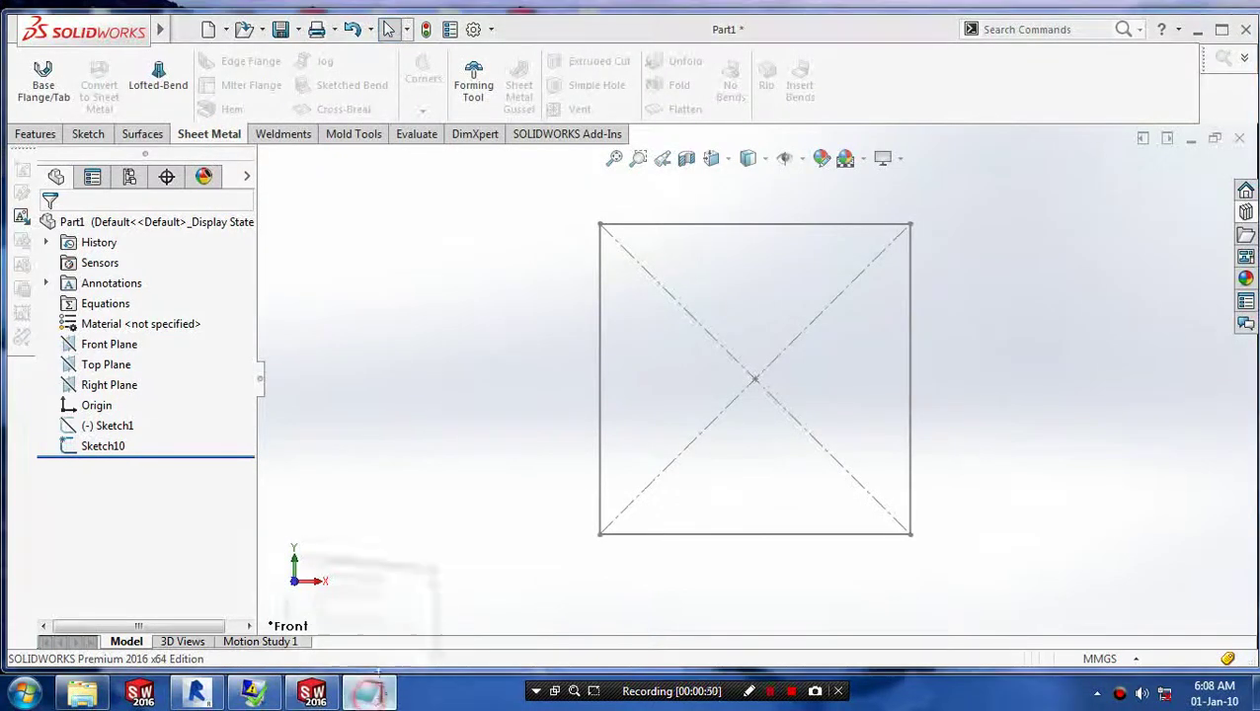
pyautogui.moveTo(116, 267); pyautogui.dragTo(452, 298)
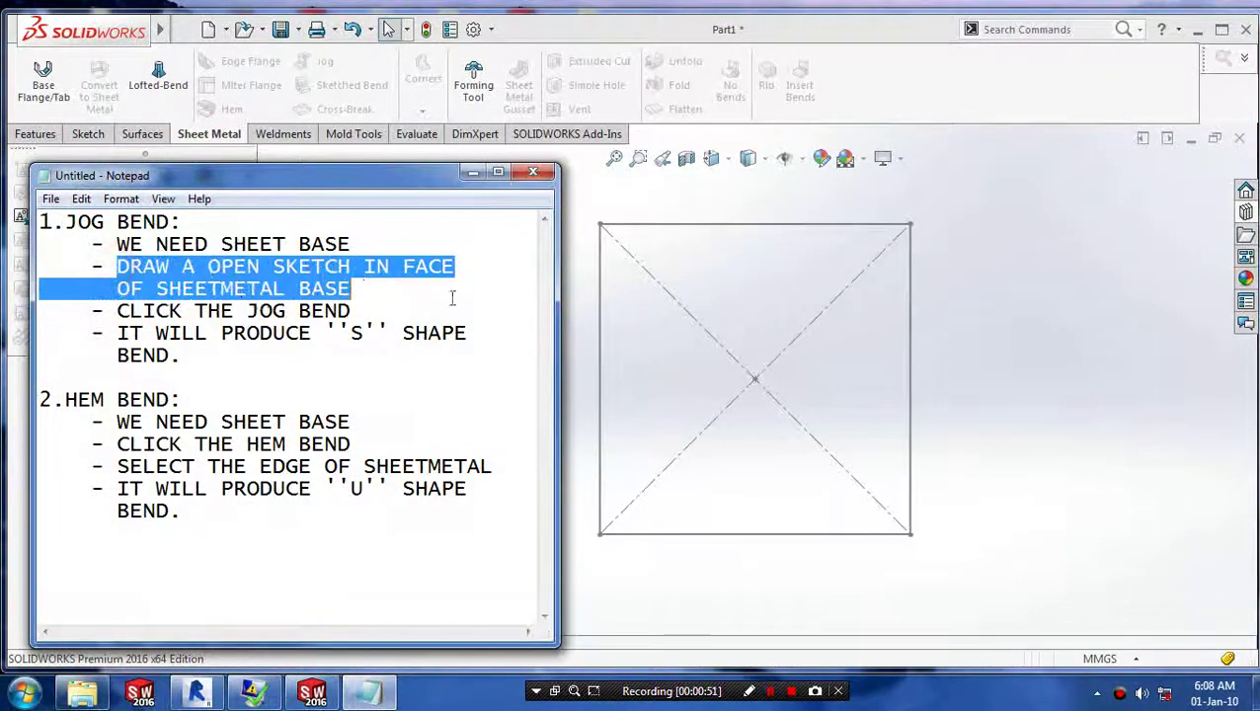
pyautogui.click(473, 172)
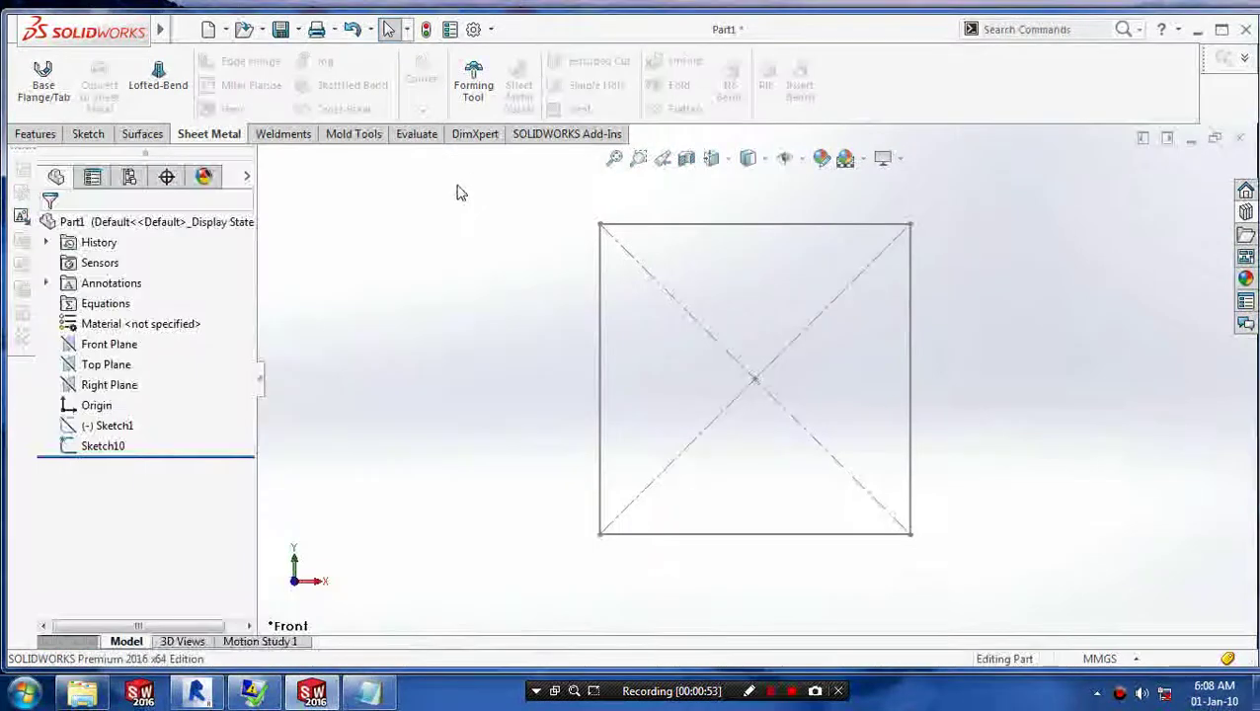
# - Create a 3.00 mm thick base flange from the square sketch
pyautogui.click(44, 89)
pyautogui.click(778, 225)
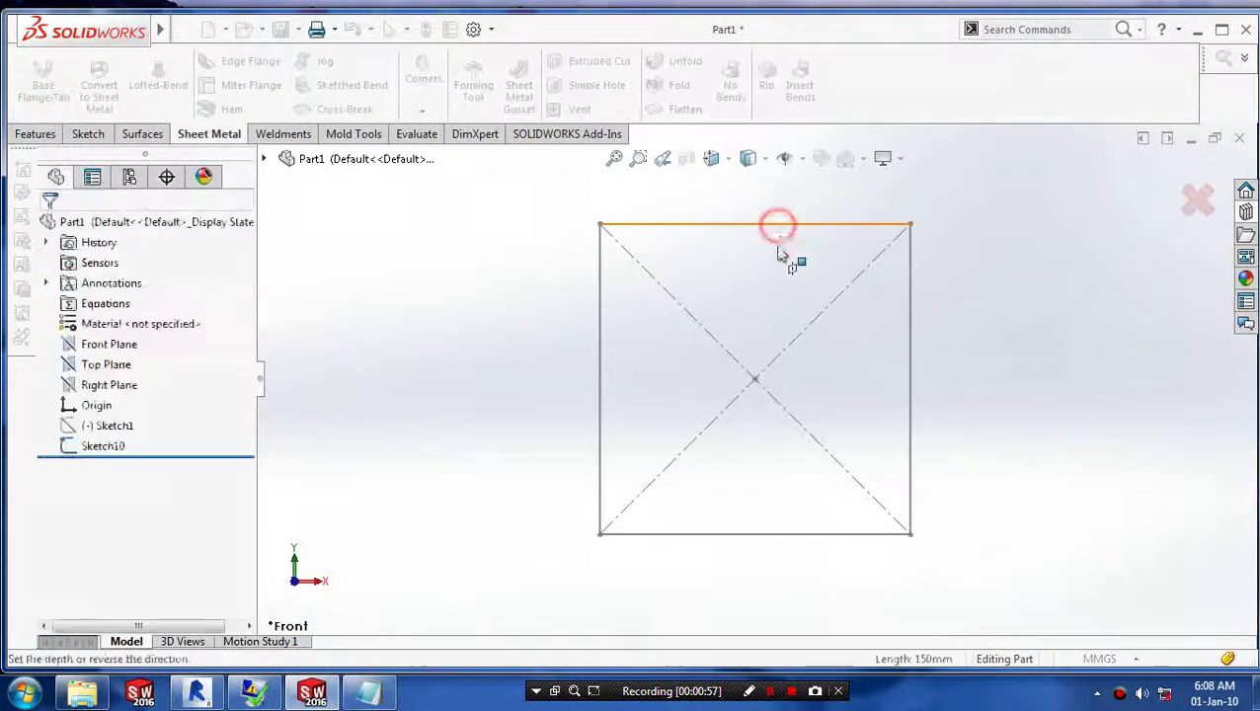
pyautogui.moveTo(810, 270)
pyautogui.mouseDown(button='middle')
pyautogui.moveTo(565, 306)
pyautogui.moveTo(504, 284)
pyautogui.mouseUp(button='middle')
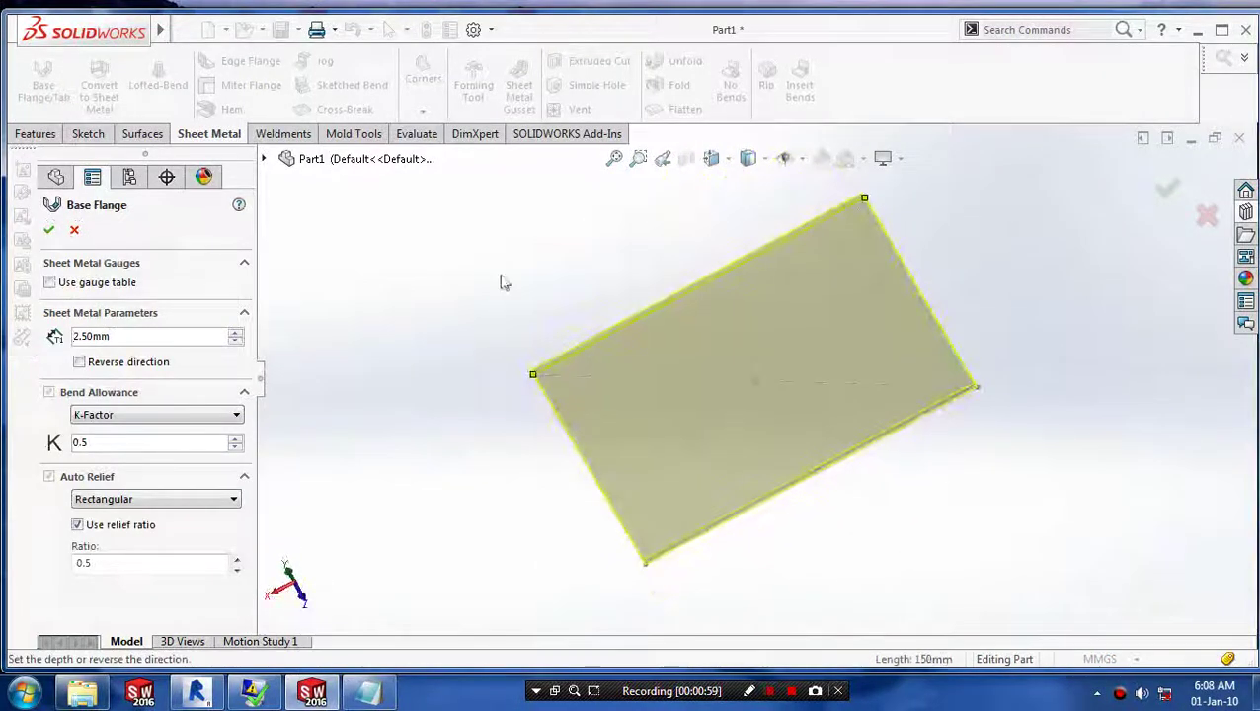
pyautogui.doubleClick(184, 338)
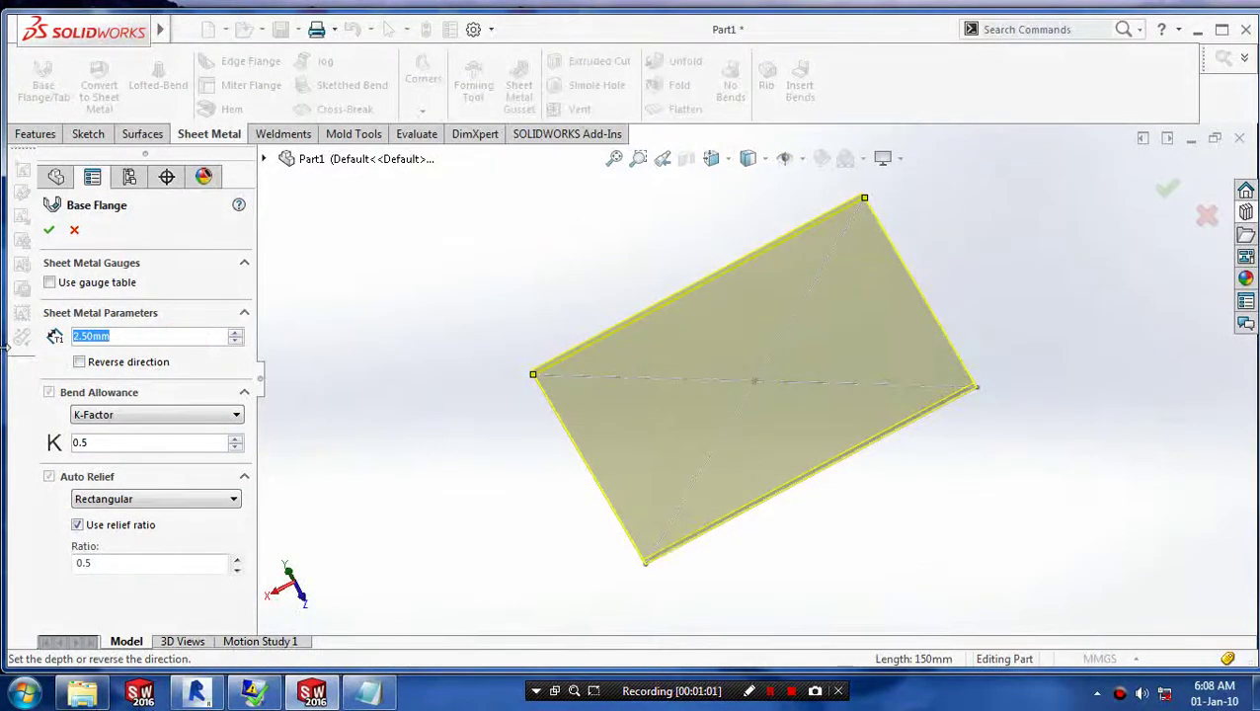
pyautogui.write('3')
pyautogui.press('Return')
pyautogui.click(48, 229)
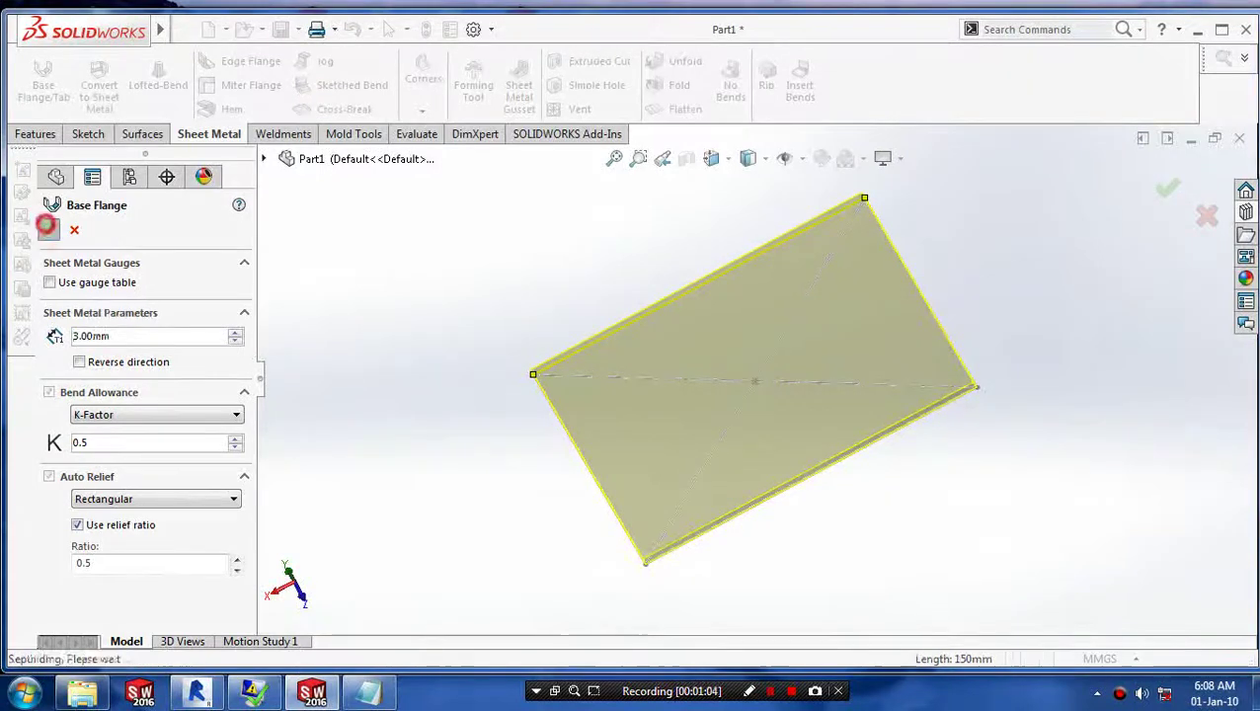
pyautogui.moveTo(751, 376); pyautogui.dragTo(661, 422, button='middle')
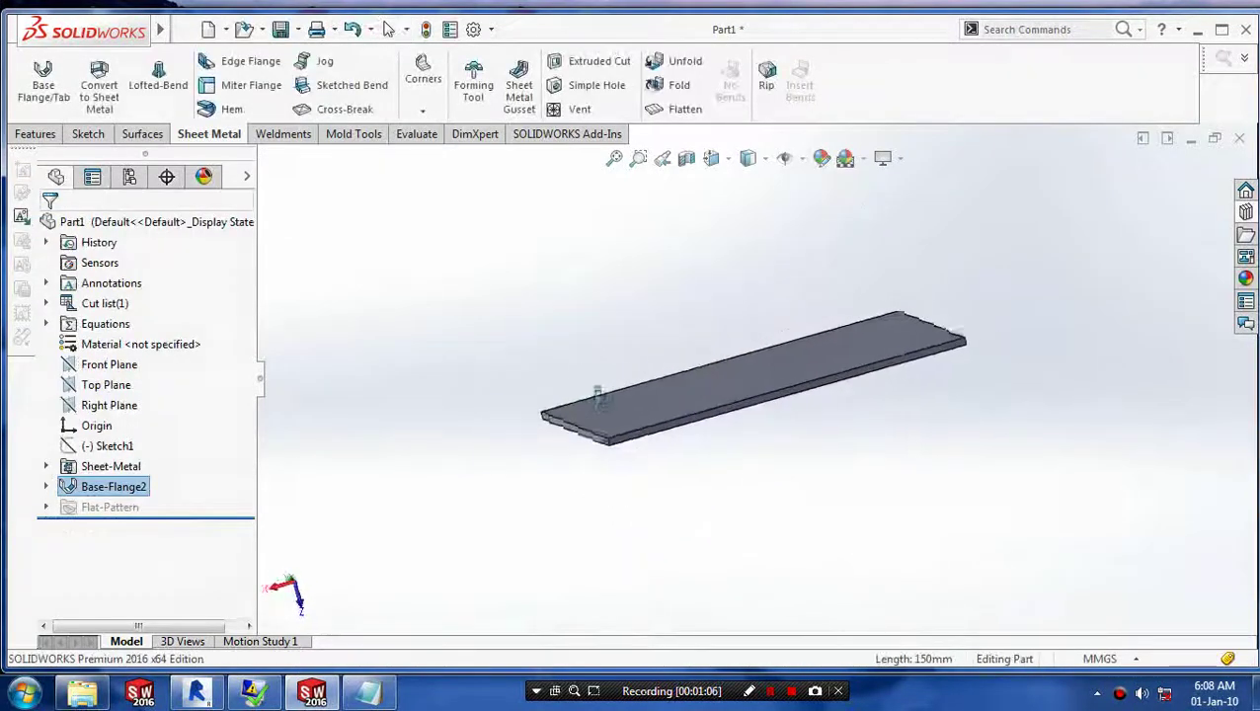
pyautogui.click(364, 696)
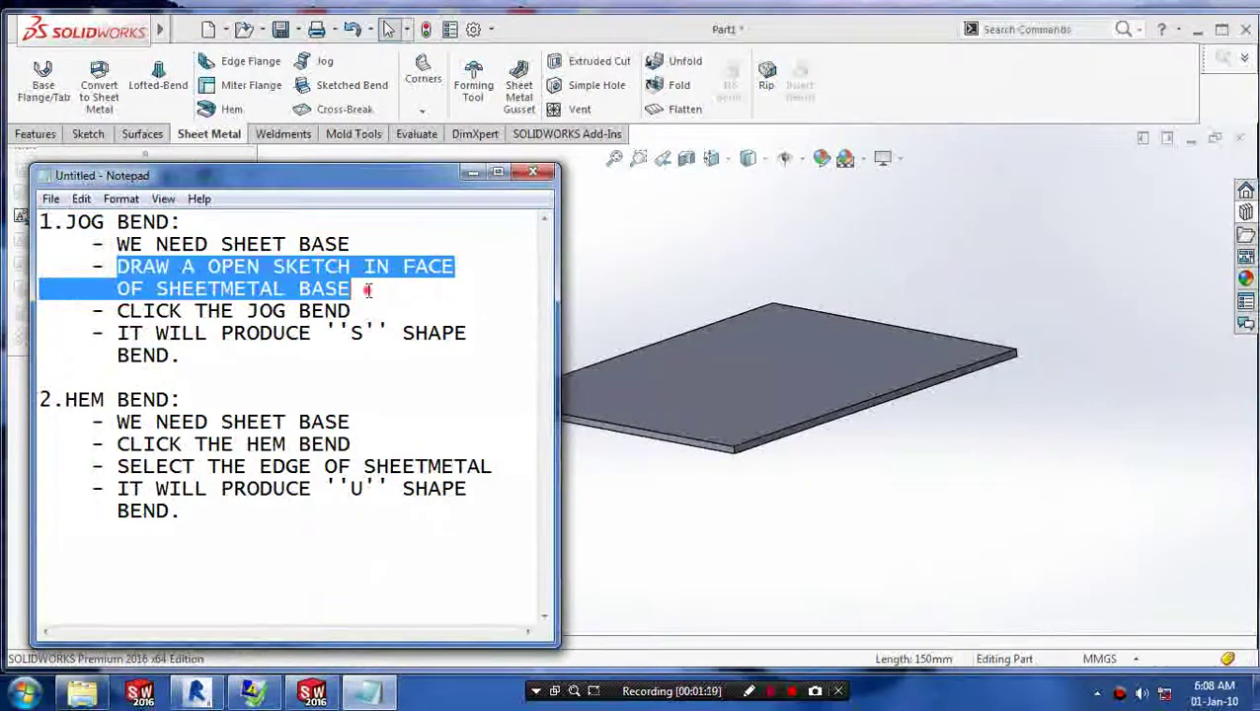
pyautogui.moveTo(352, 288); pyautogui.dragTo(123, 266)
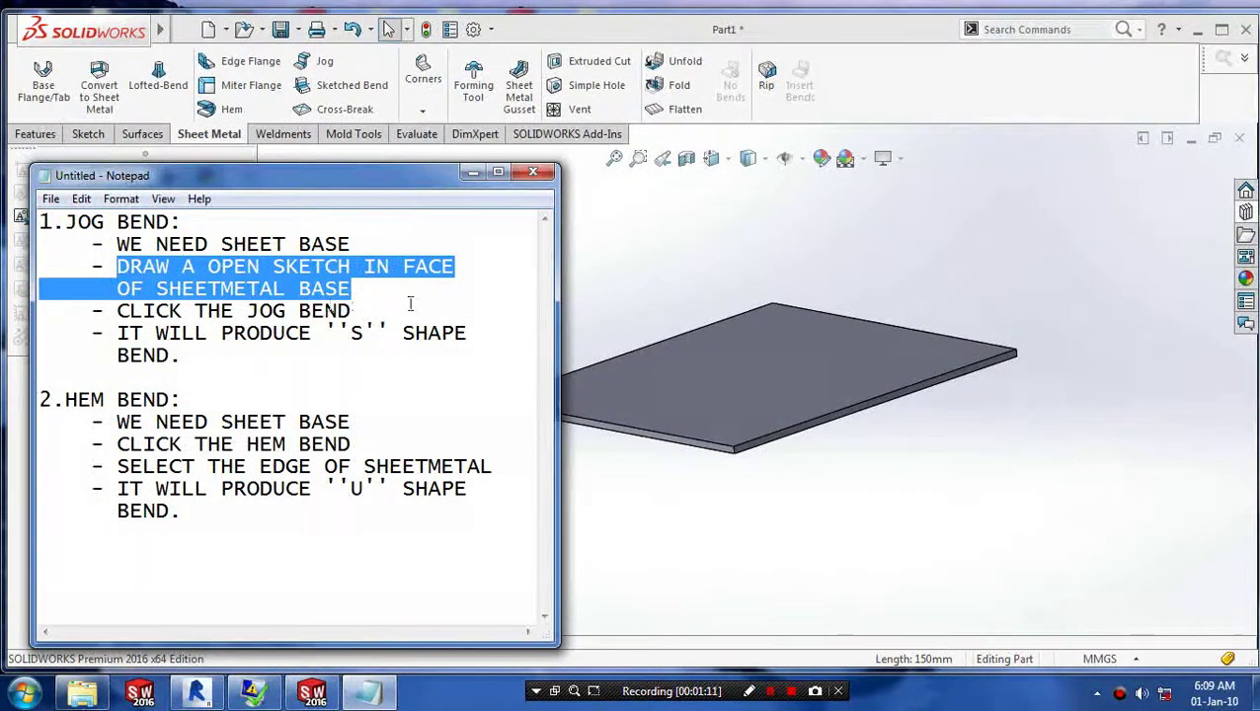
pyautogui.click(473, 172)
pyautogui.click(703, 371)
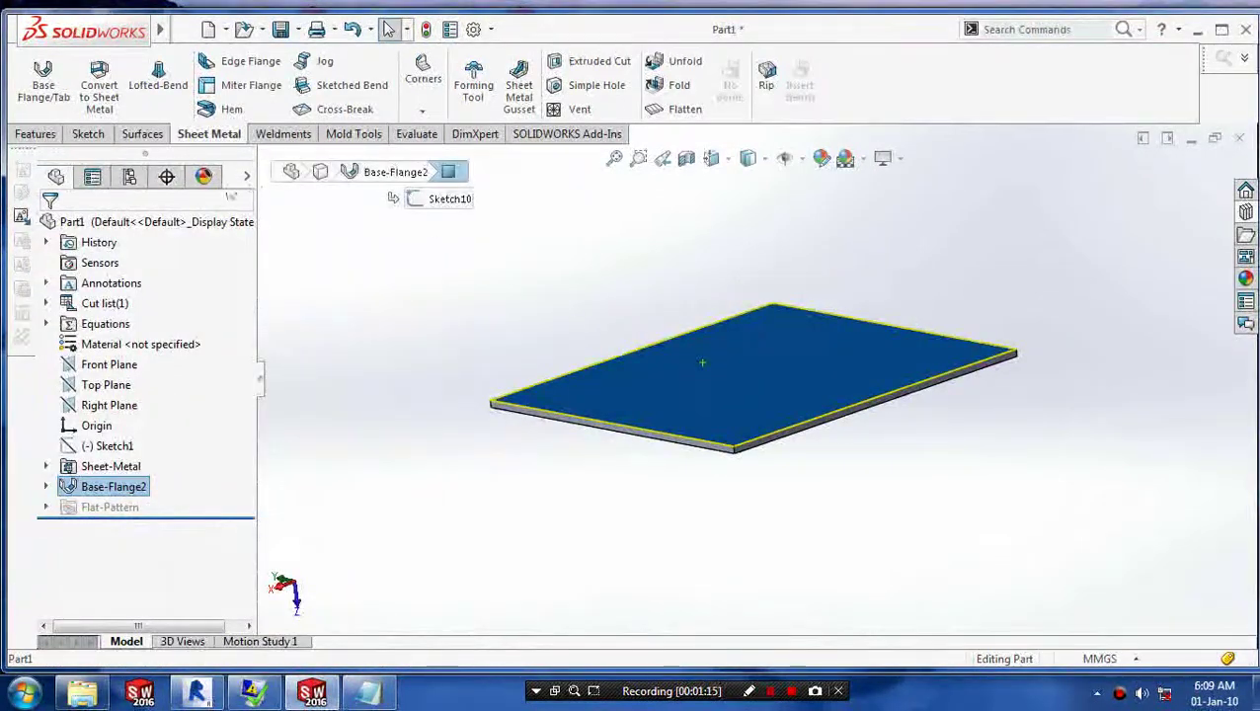
# - Sketch a straight line across the plate's top face from edge to edge
pyautogui.click(90, 134)
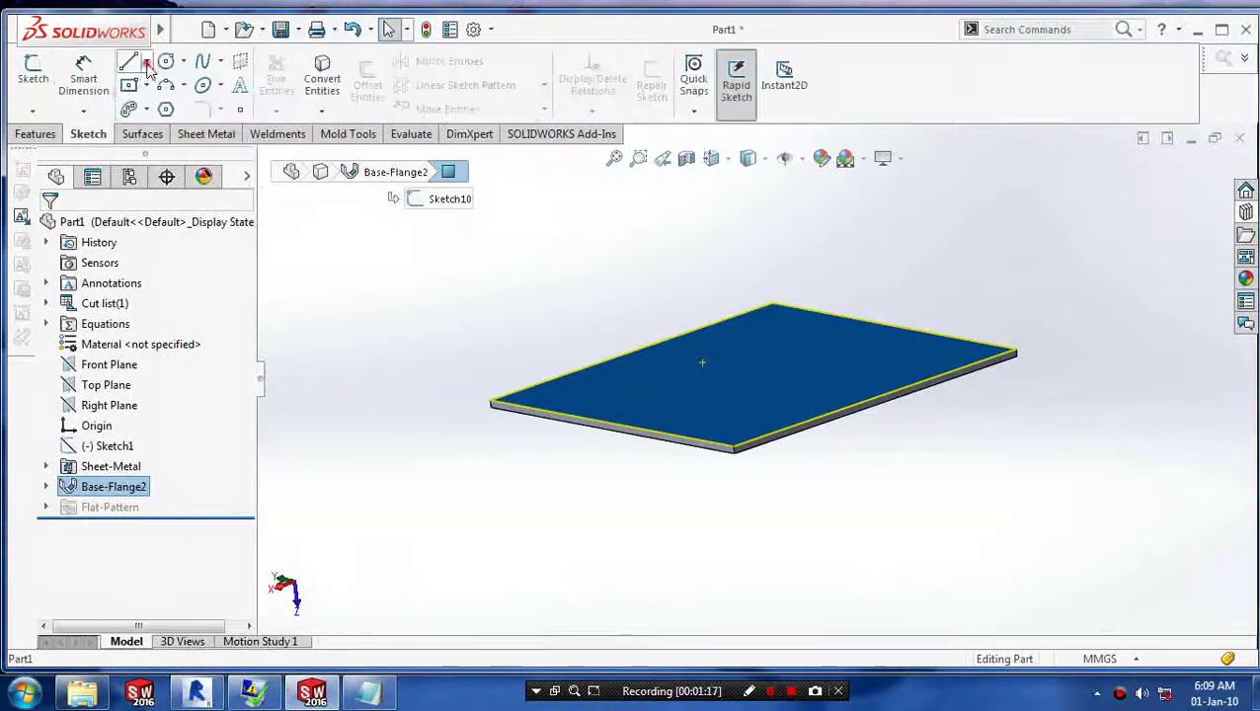
pyautogui.click(146, 64)
pyautogui.click(160, 86)
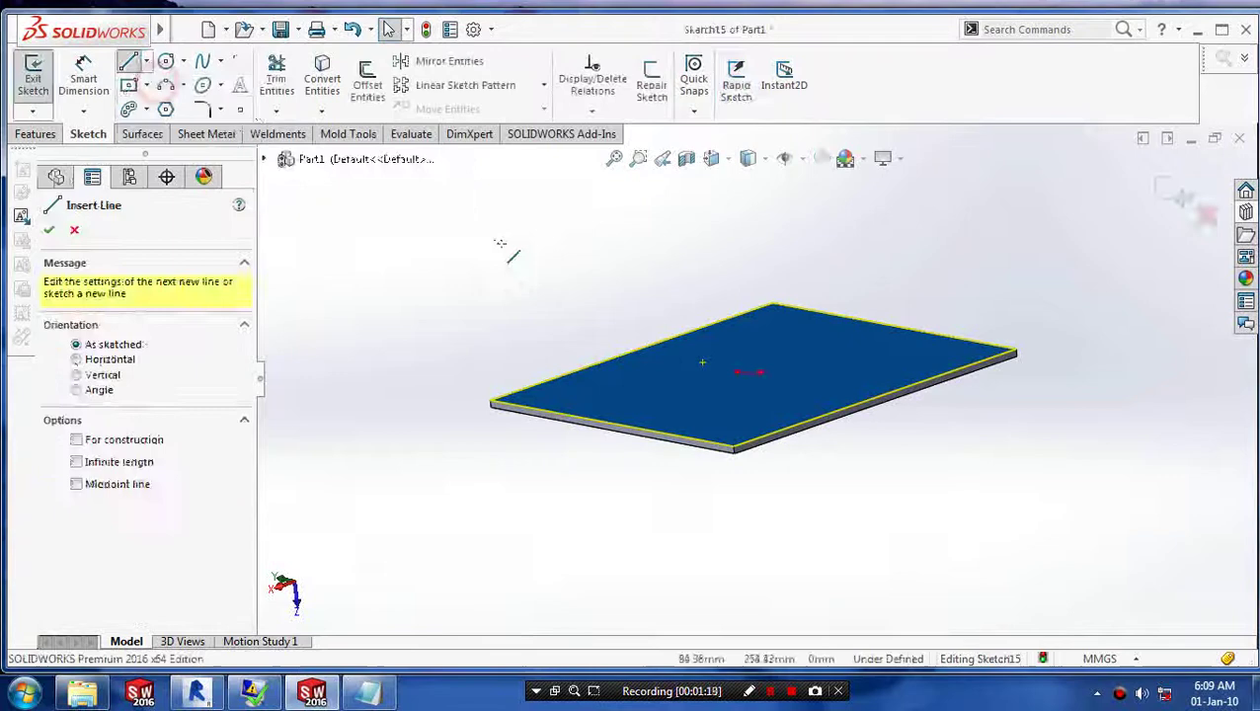
pyautogui.click(629, 350)
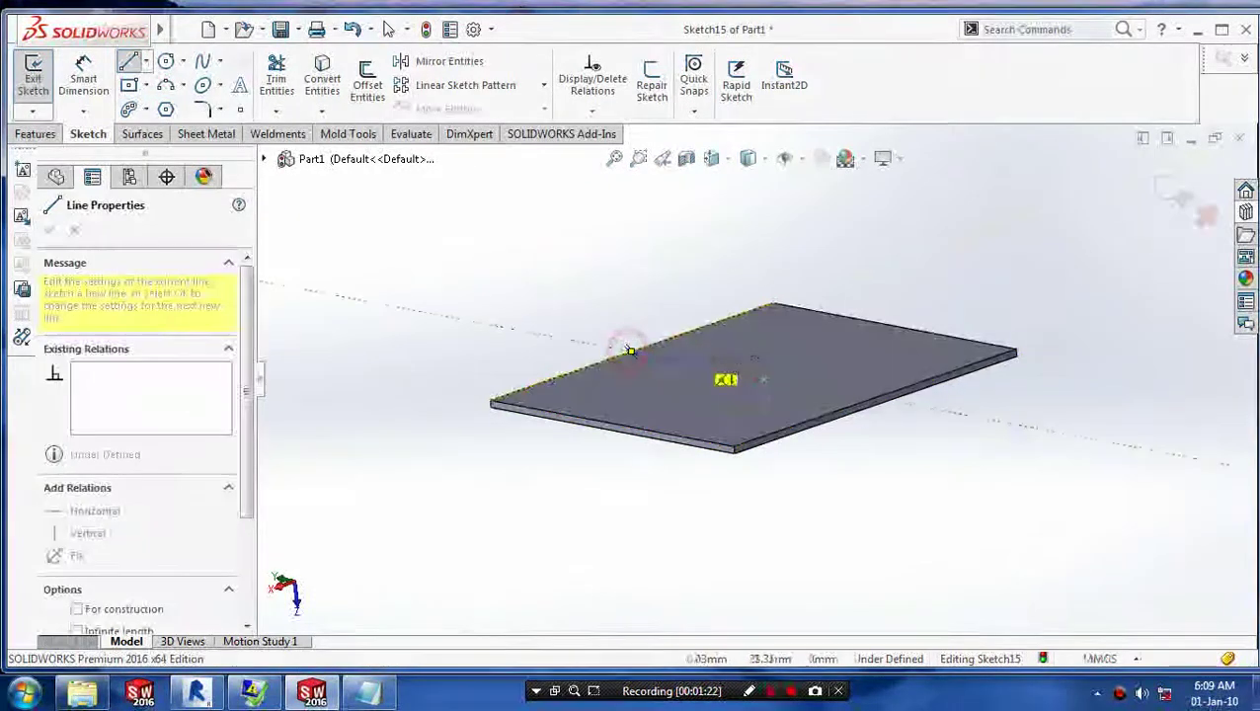
pyautogui.click(875, 397)
pyautogui.press('Escape')
pyautogui.press('Escape')
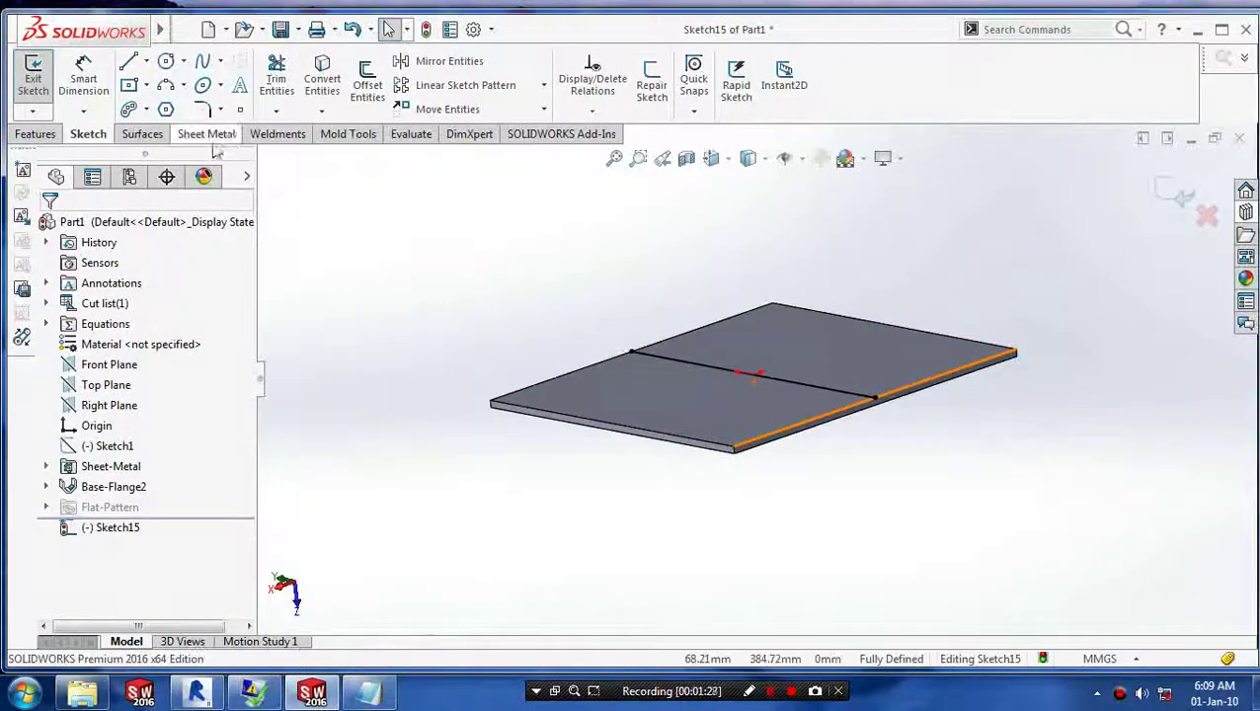
# - Exit the line sketch, show the Sheet Metal tools and bring the bend notes forward
pyautogui.click(32, 79)
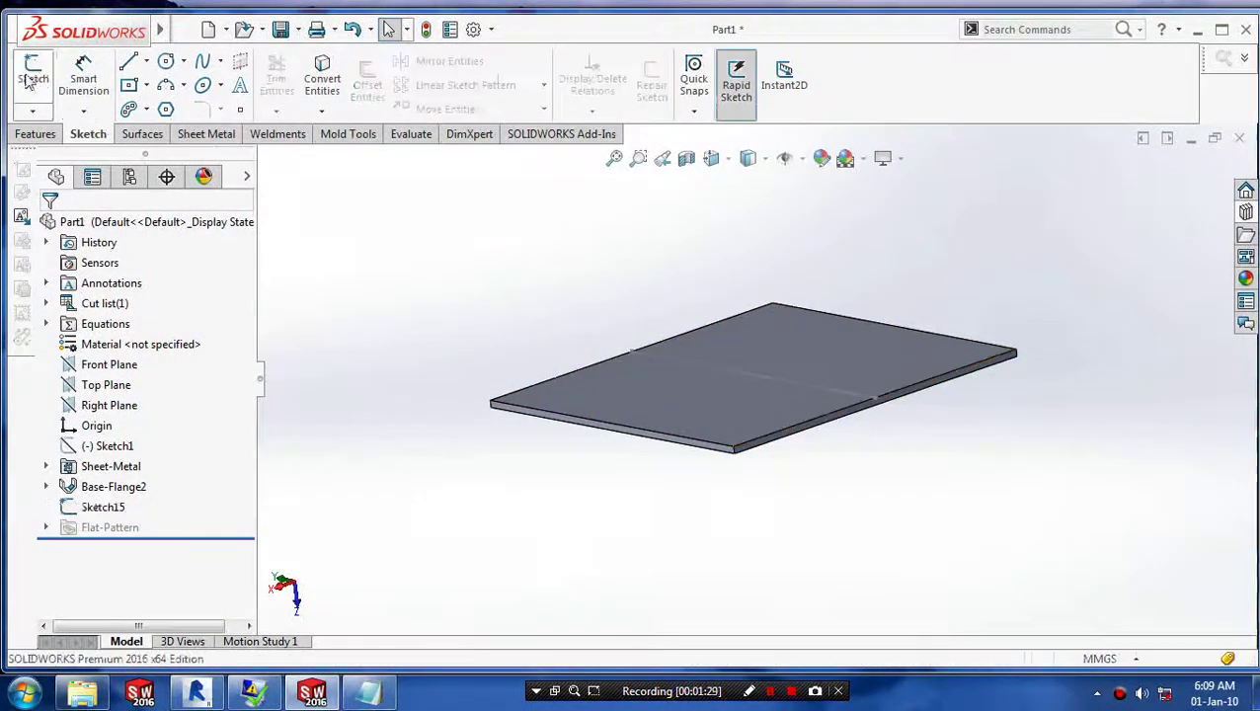
pyautogui.click(208, 136)
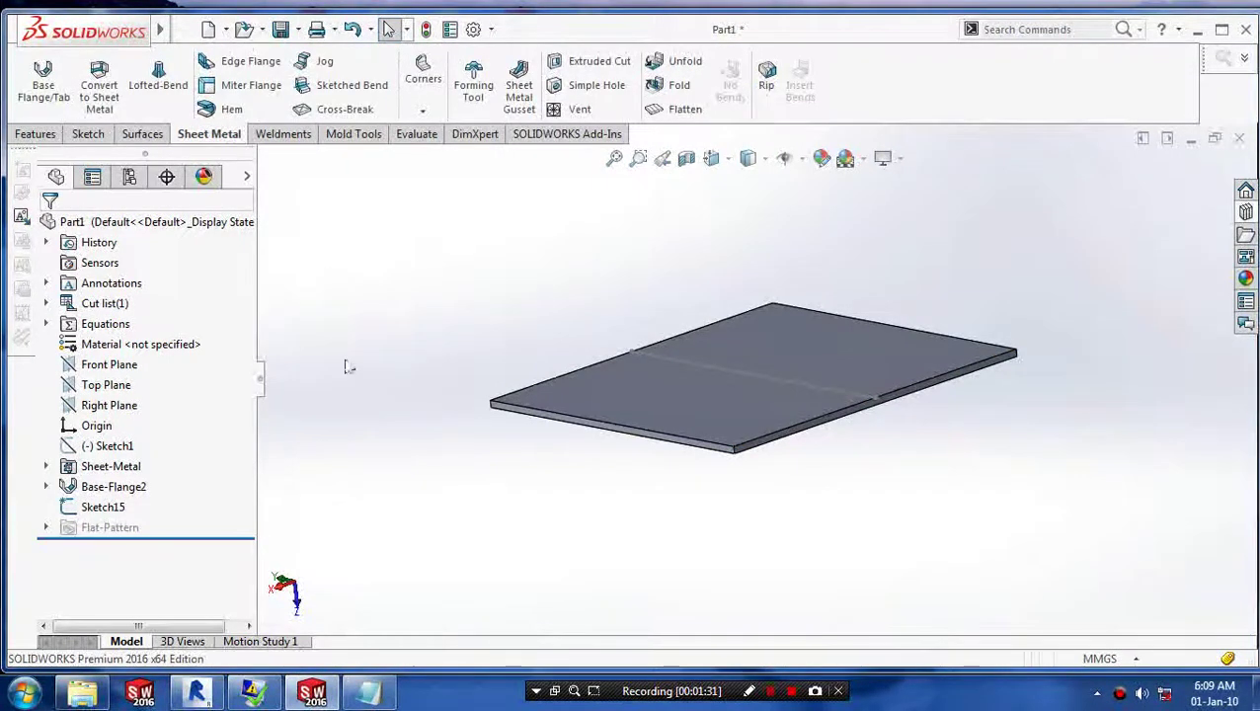
pyautogui.click(367, 691)
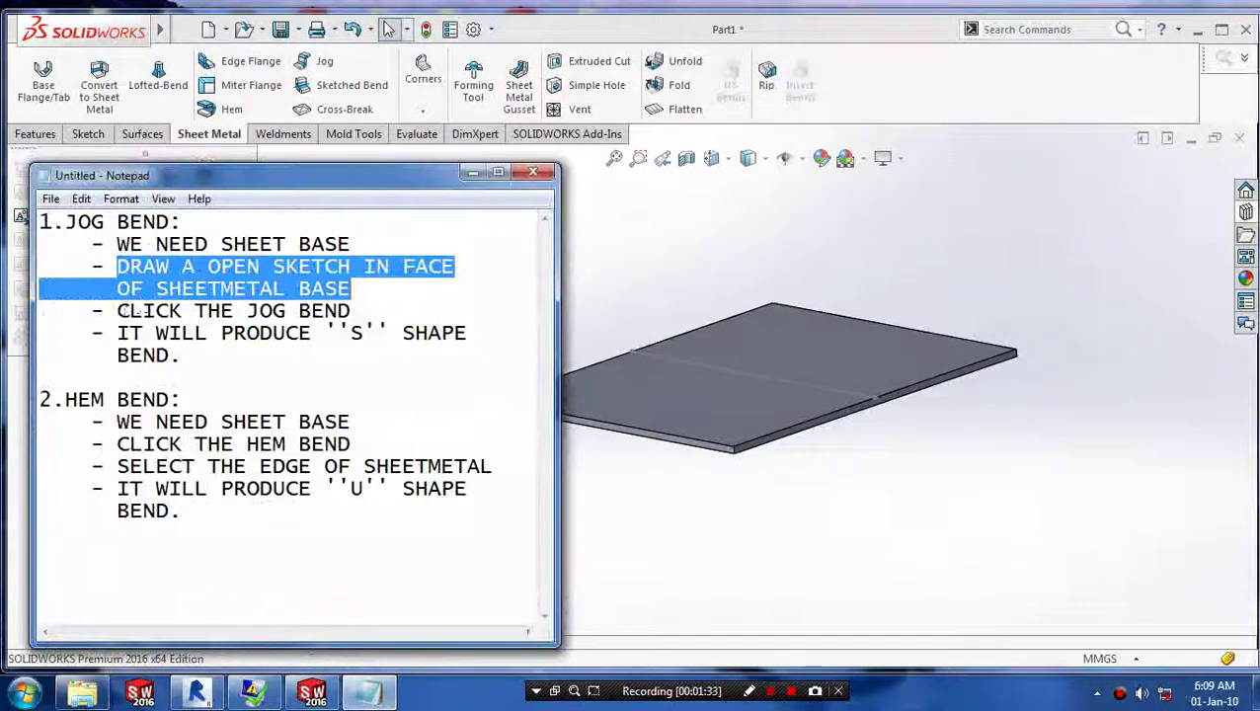
# - Start a Jog feature, checking the notes on the jog step and S-shaped bend
pyautogui.moveTo(116, 312); pyautogui.dragTo(342, 310)
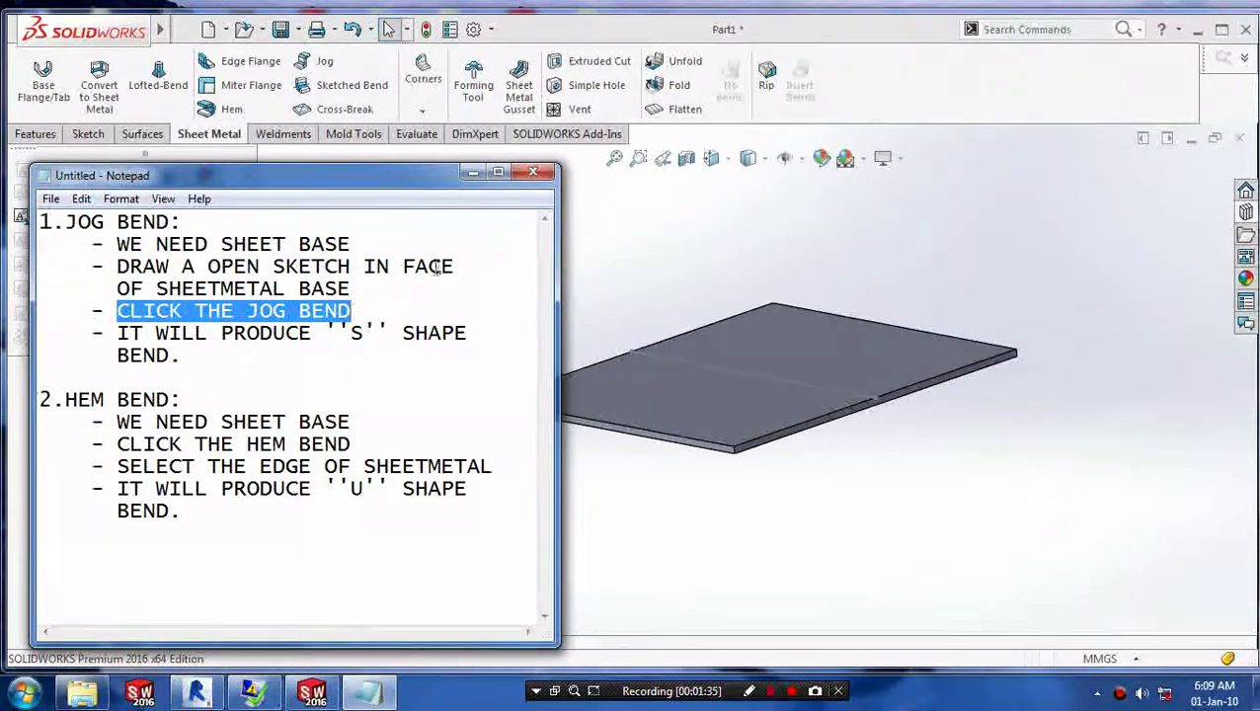
pyautogui.click(473, 174)
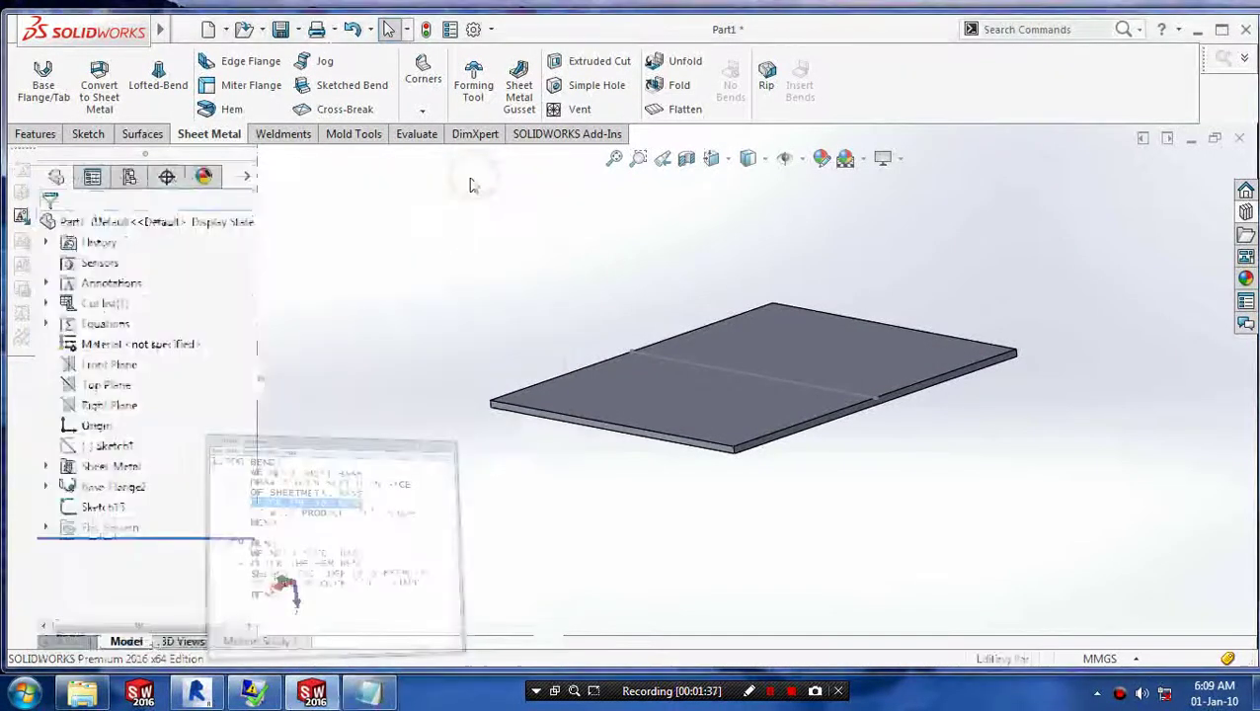
pyautogui.click(318, 61)
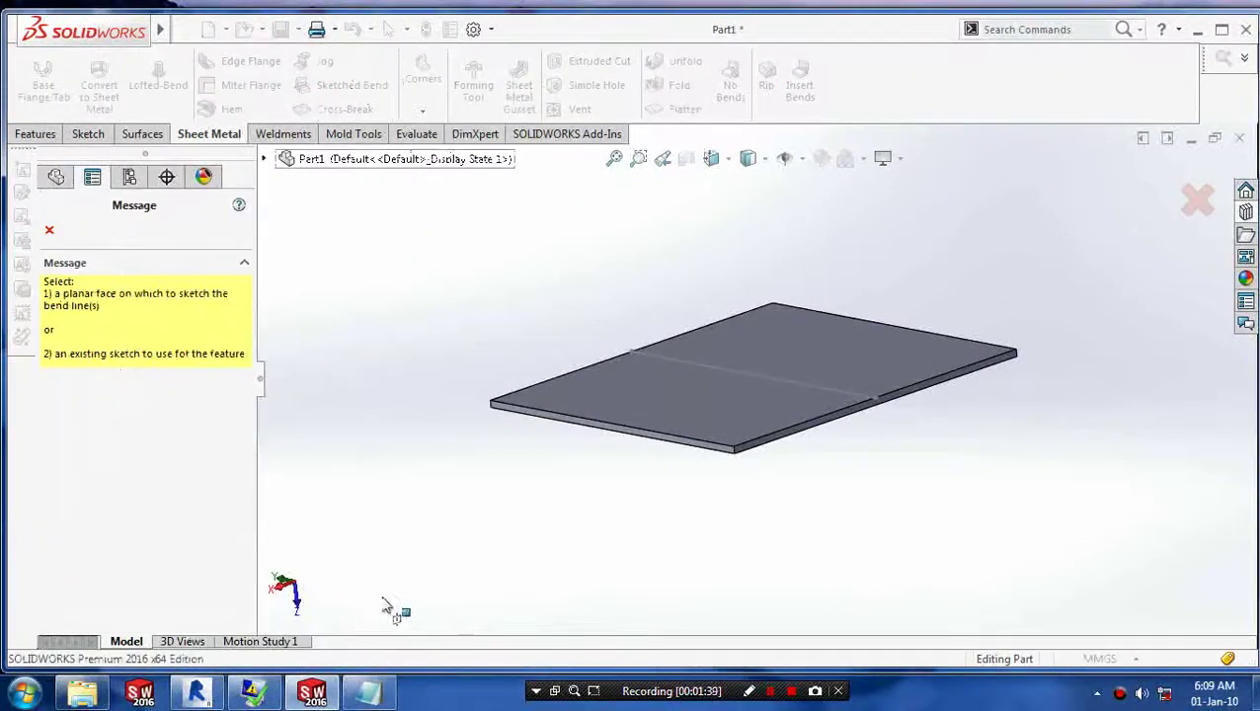
pyautogui.click(367, 691)
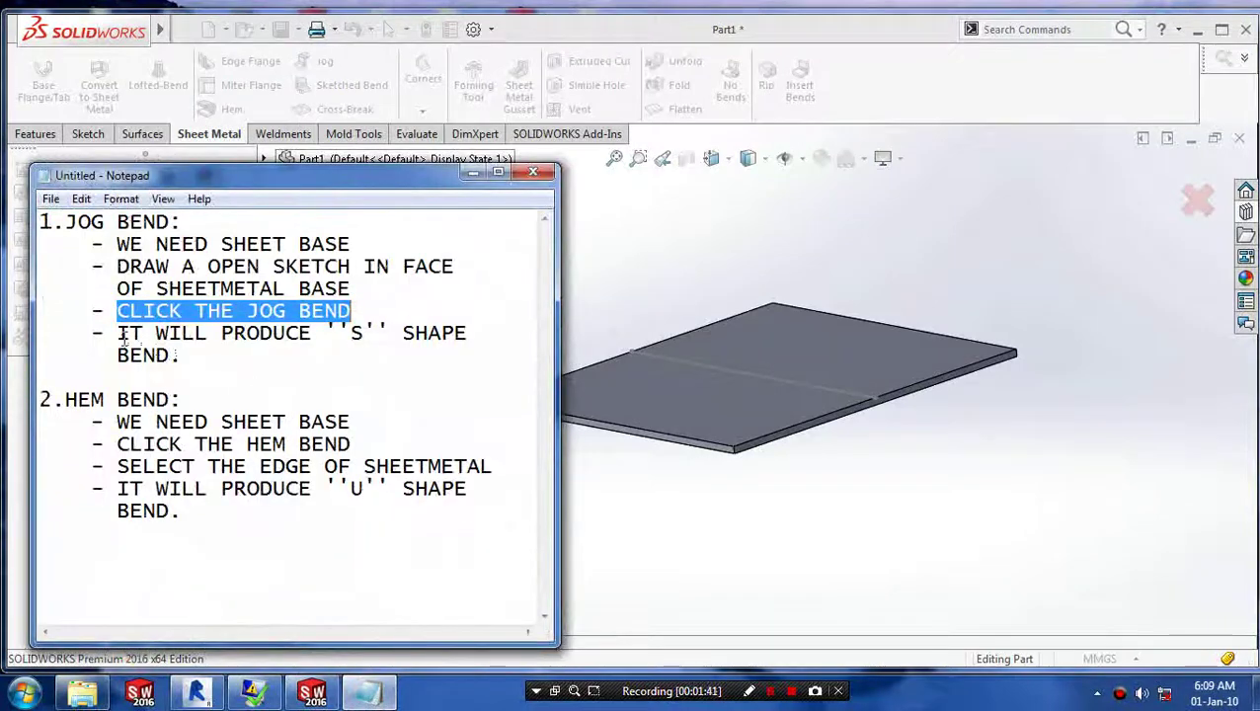
pyautogui.moveTo(119, 336); pyautogui.dragTo(186, 366)
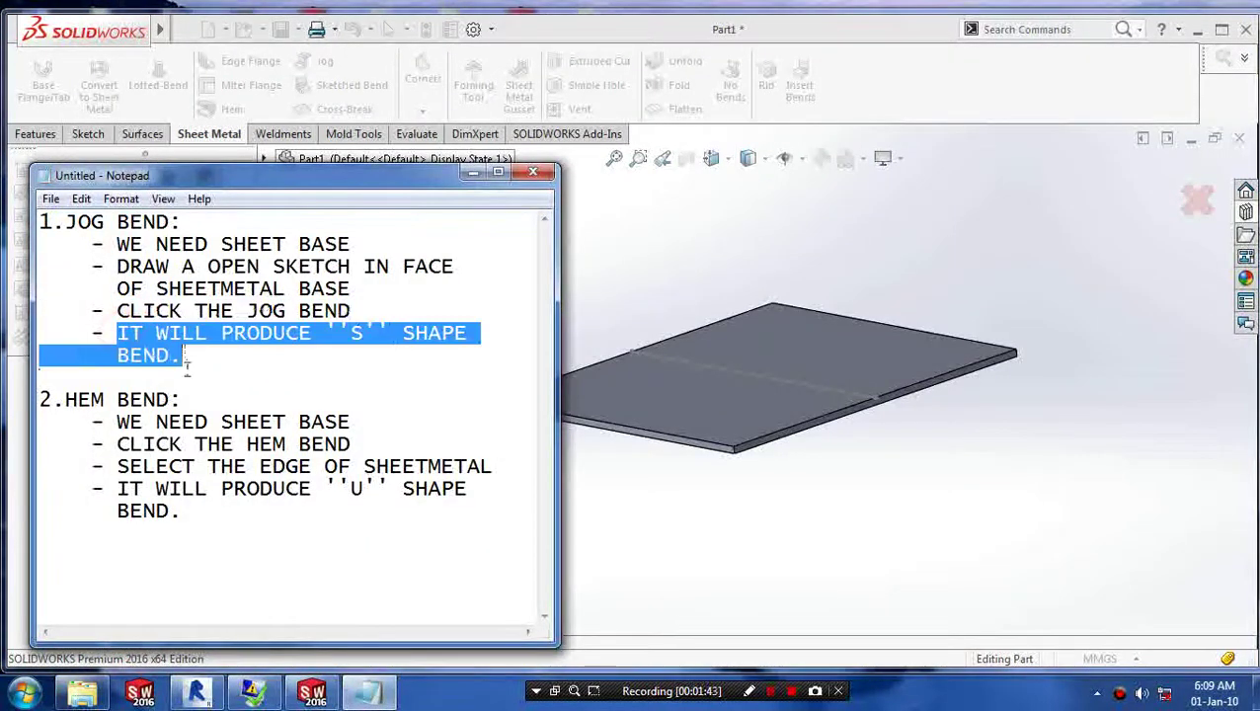
pyautogui.click(473, 174)
# - Pick the sketched bend line and the fixed plate face for the jog
pyautogui.click(716, 373)
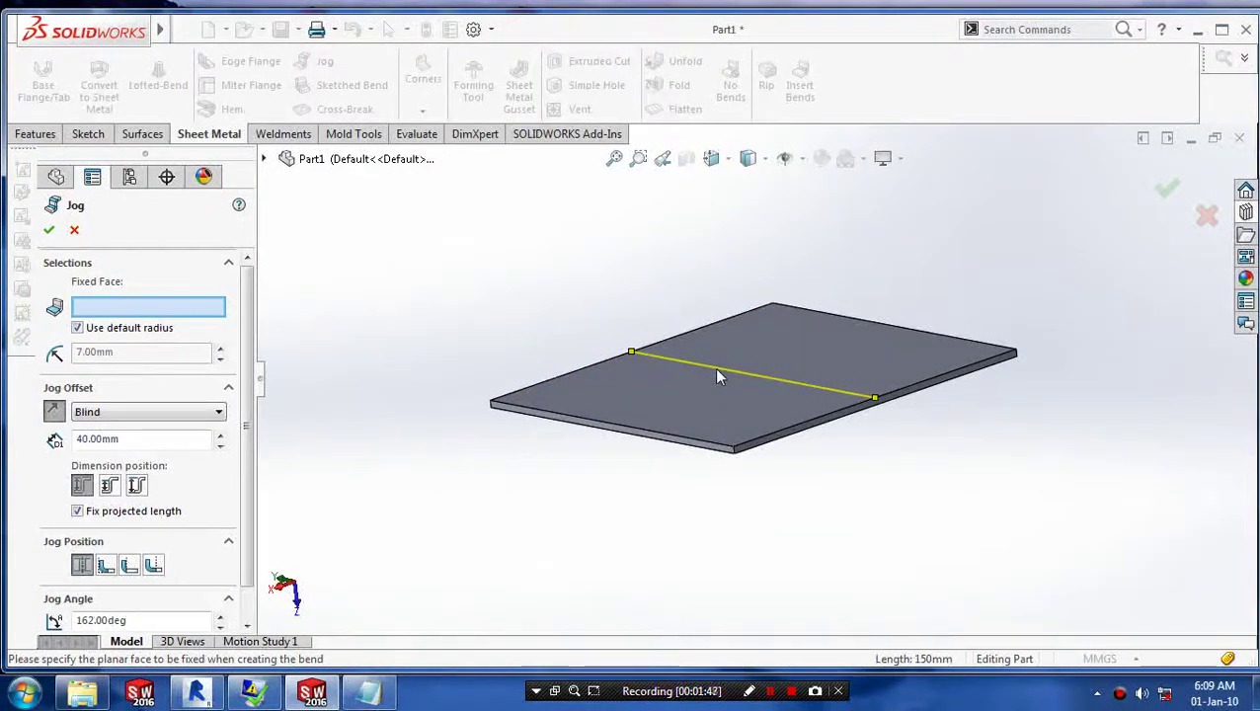
pyautogui.click(717, 371)
pyautogui.moveTo(691, 481); pyautogui.dragTo(628, 452, button='middle')
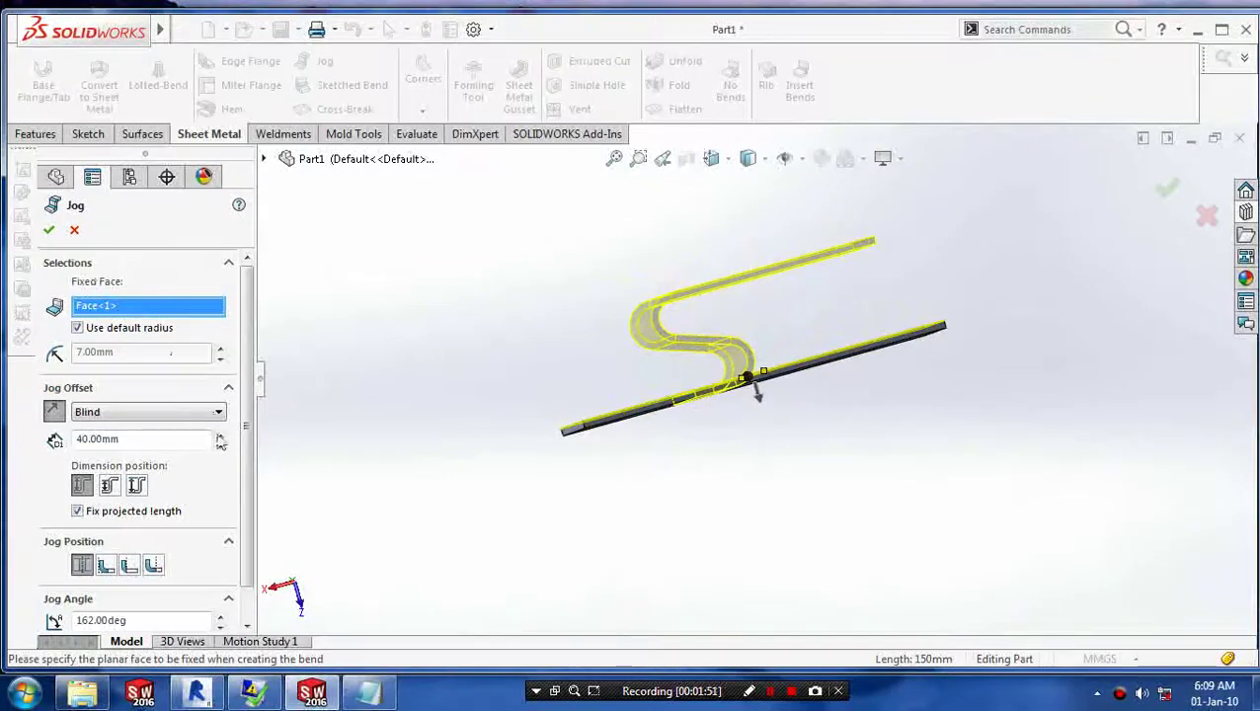
pyautogui.click(370, 693)
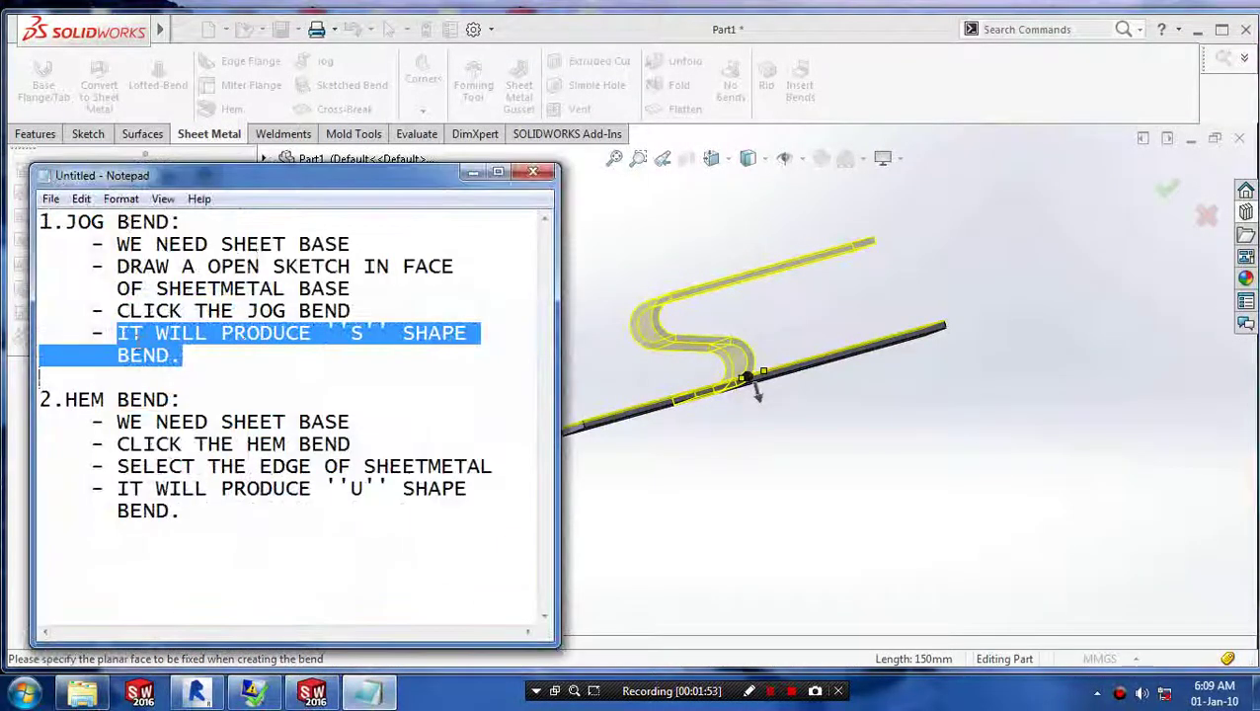
pyautogui.click(470, 179)
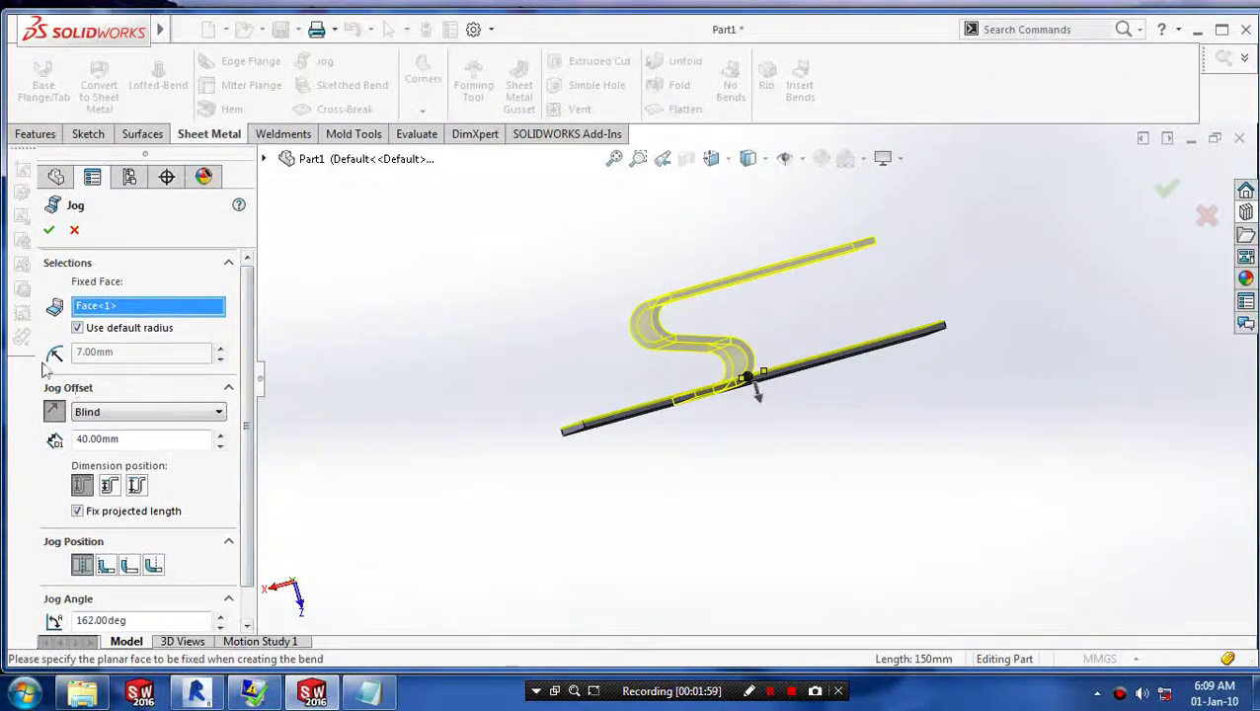
# - Set a custom 12.00 mm jog radius and accept to create Jog2
pyautogui.click(78, 328)
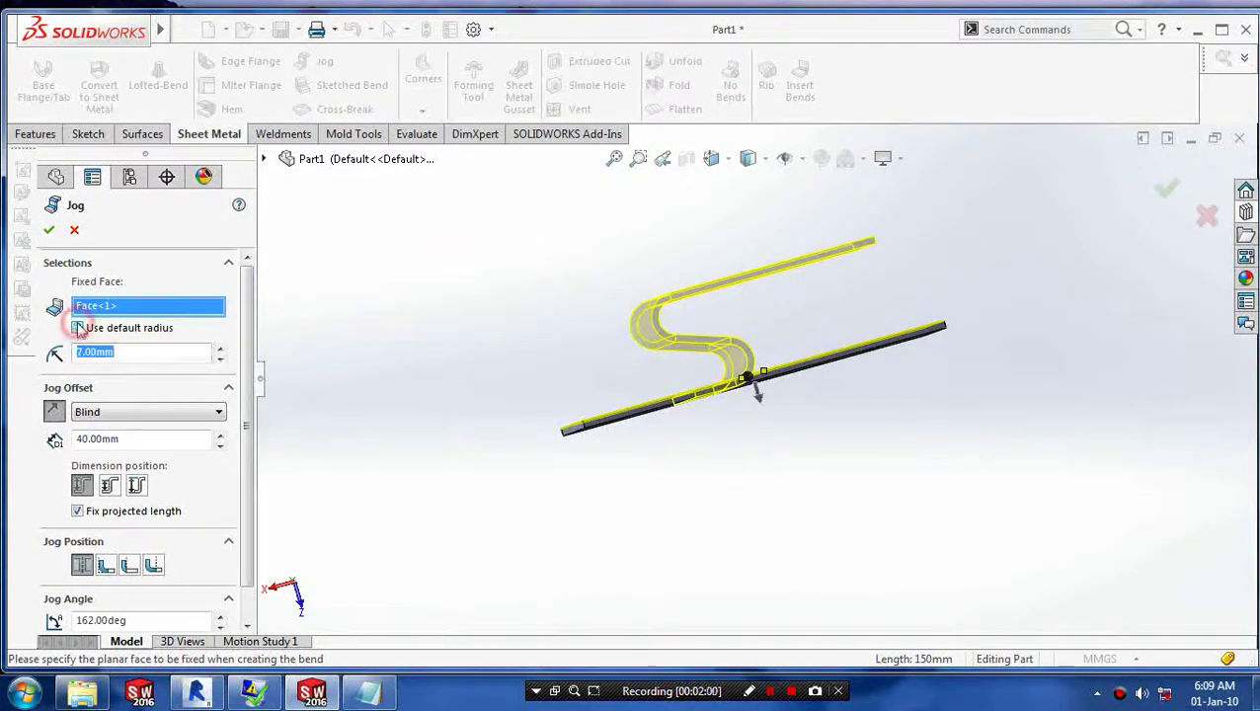
pyautogui.click(221, 349)
pyautogui.click(221, 349)
pyautogui.click(221, 350)
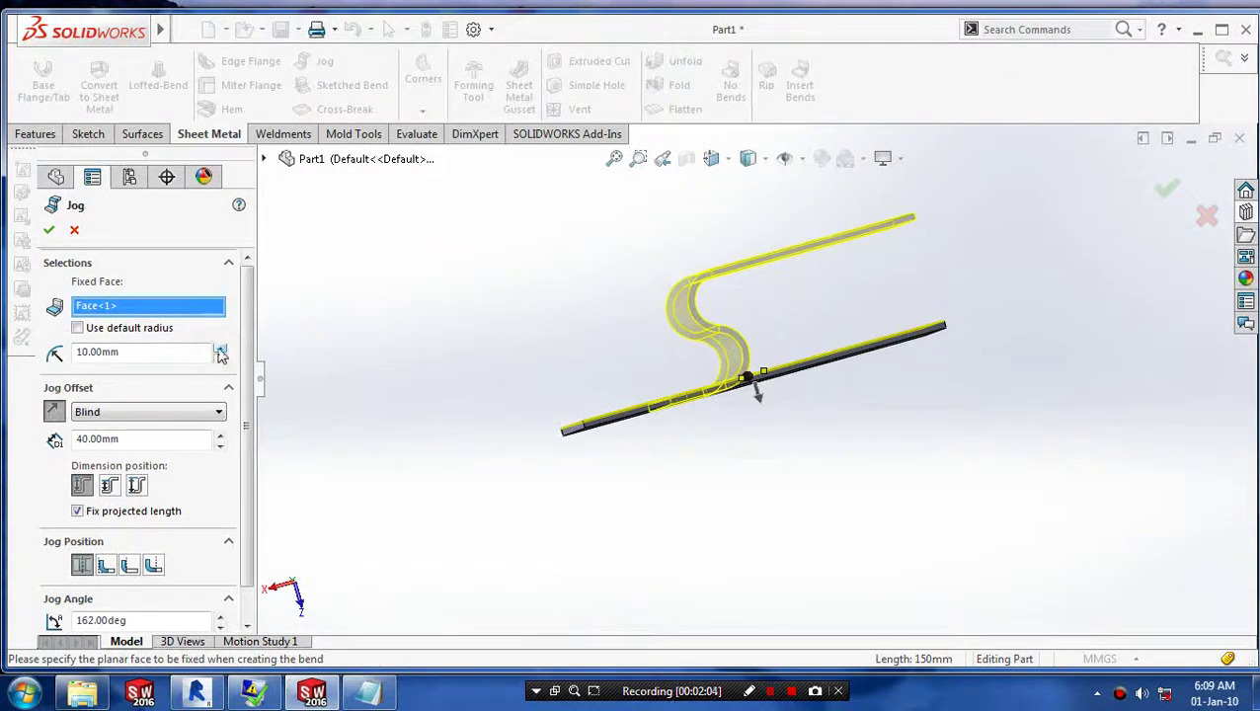
pyautogui.click(221, 350)
pyautogui.click(221, 349)
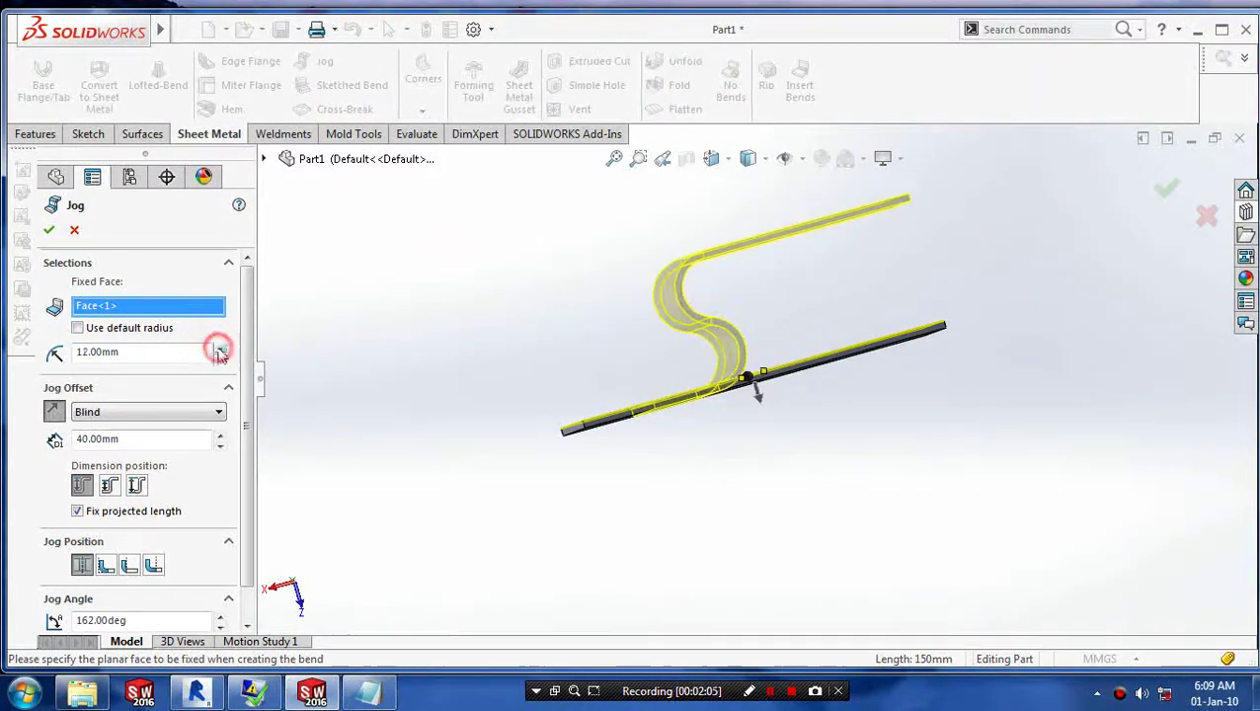
pyautogui.click(48, 231)
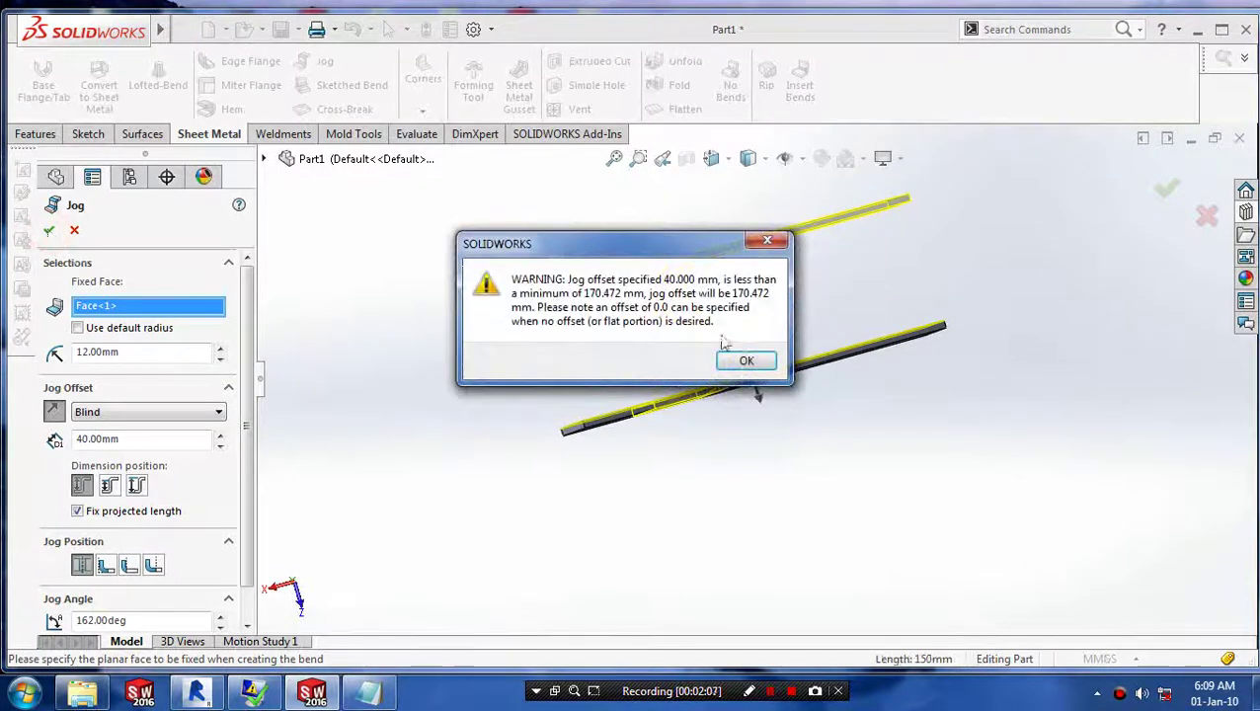
pyautogui.click(745, 360)
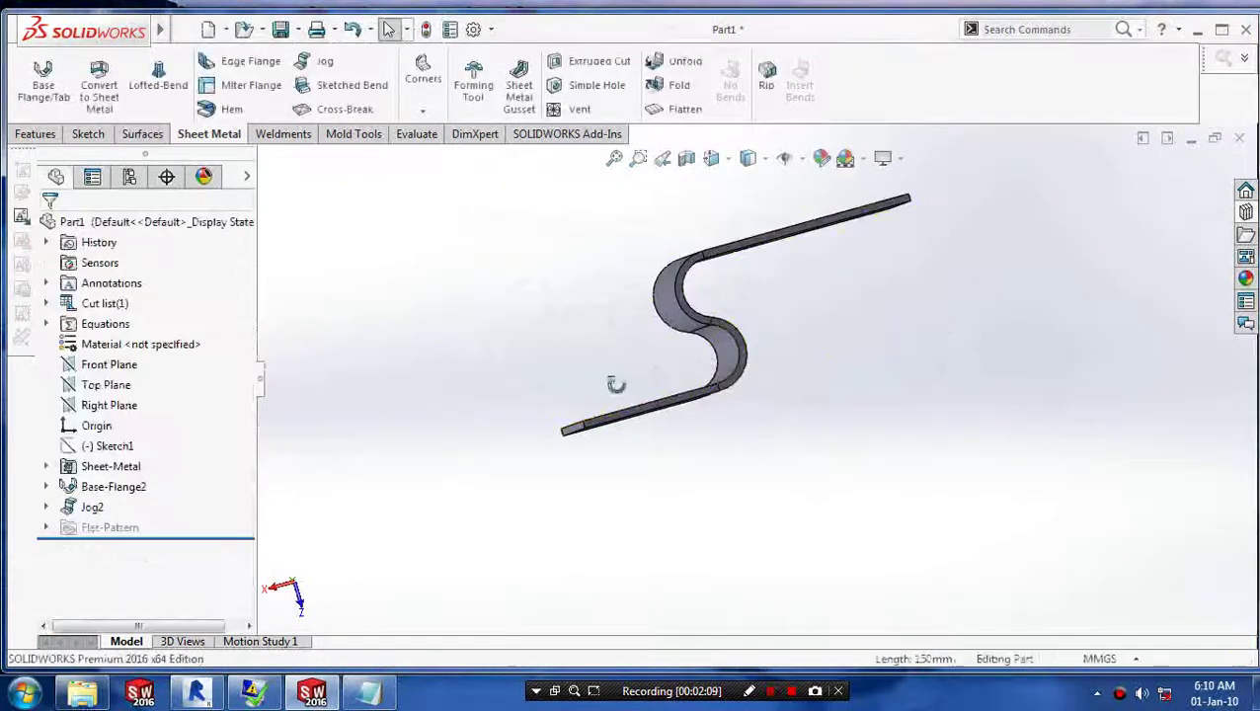
pyautogui.moveTo(816, 351)
pyautogui.mouseDown(button='middle')
pyautogui.moveTo(812, 376)
pyautogui.moveTo(684, 424)
pyautogui.mouseUp(button='middle')
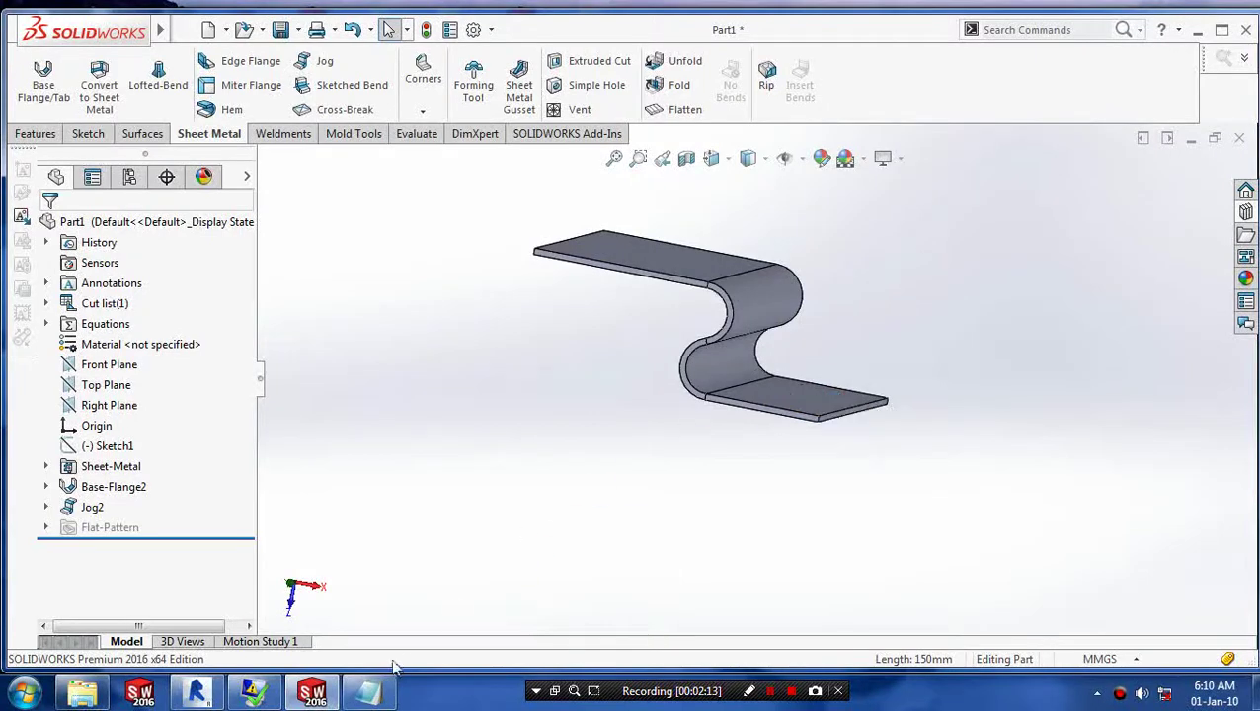
pyautogui.click(369, 691)
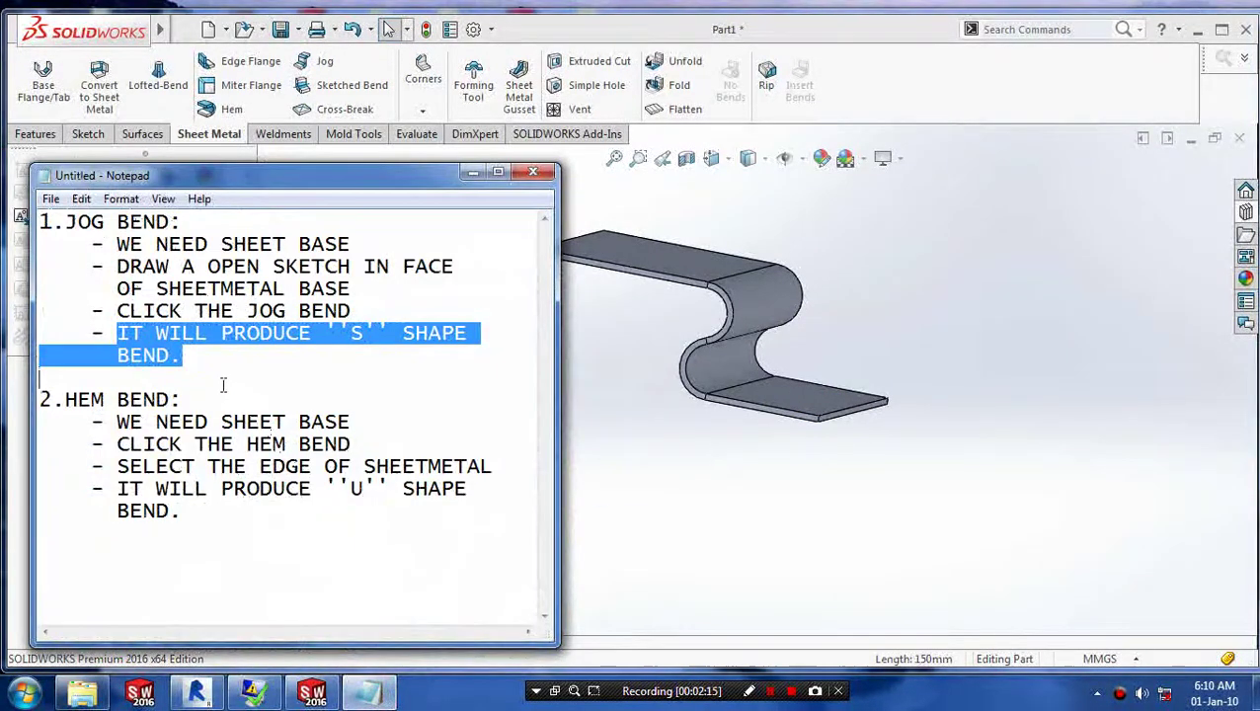
pyautogui.moveTo(66, 399); pyautogui.dragTo(184, 399)
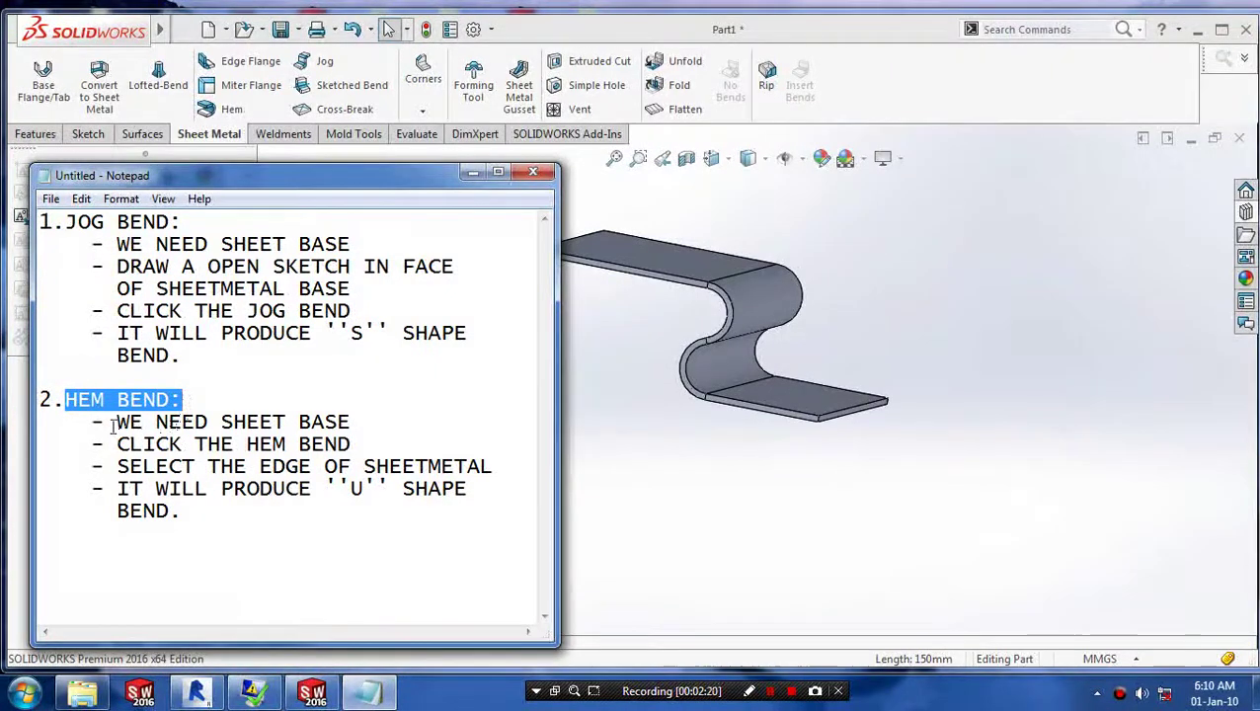
pyautogui.moveTo(115, 421); pyautogui.dragTo(364, 421)
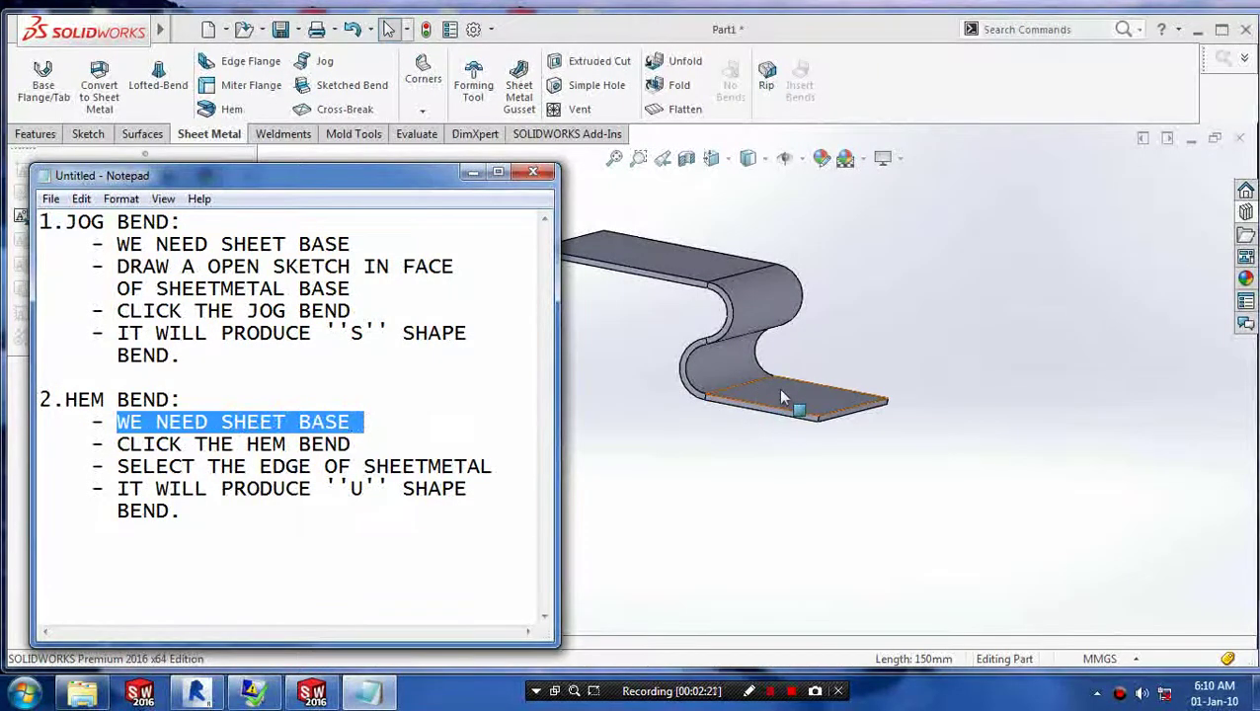
pyautogui.click(782, 397)
pyautogui.moveTo(717, 478)
pyautogui.mouseDown(button='middle')
pyautogui.moveTo(688, 496)
pyautogui.moveTo(683, 445)
pyautogui.moveTo(686, 484)
pyautogui.mouseUp(button='middle')
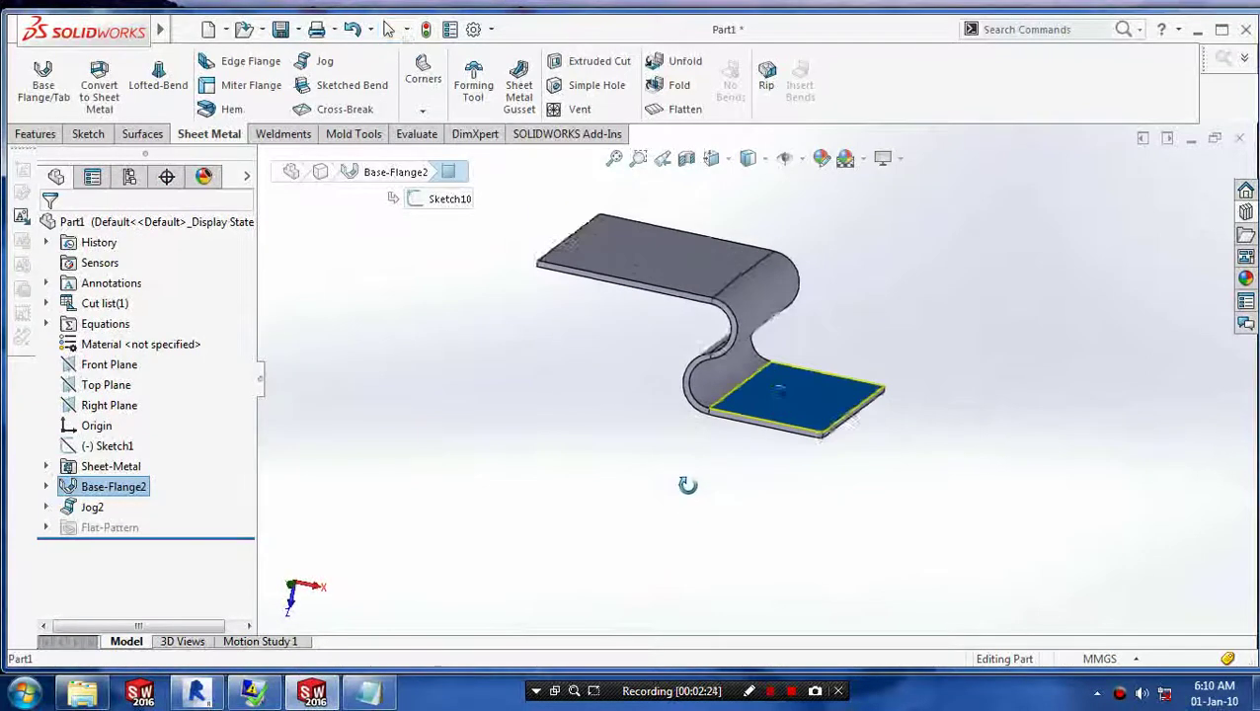
pyautogui.click(367, 697)
pyautogui.moveTo(128, 444); pyautogui.dragTo(298, 444)
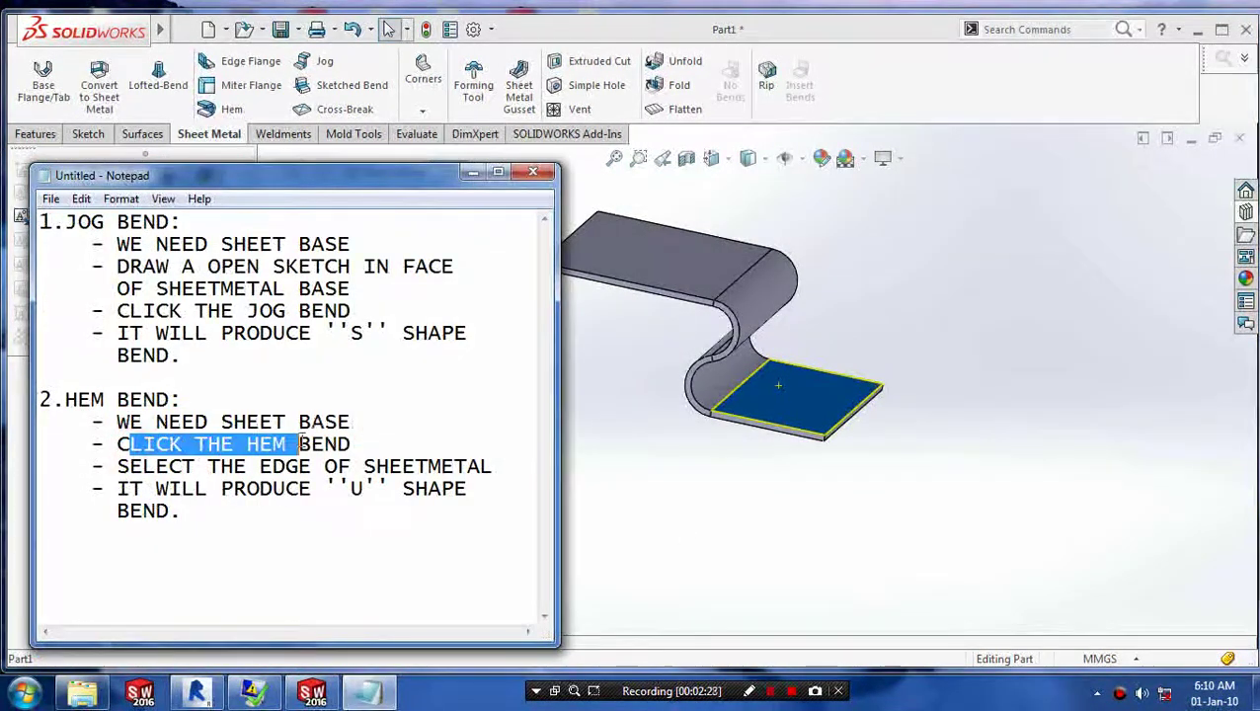
pyautogui.moveTo(117, 443); pyautogui.dragTo(354, 443)
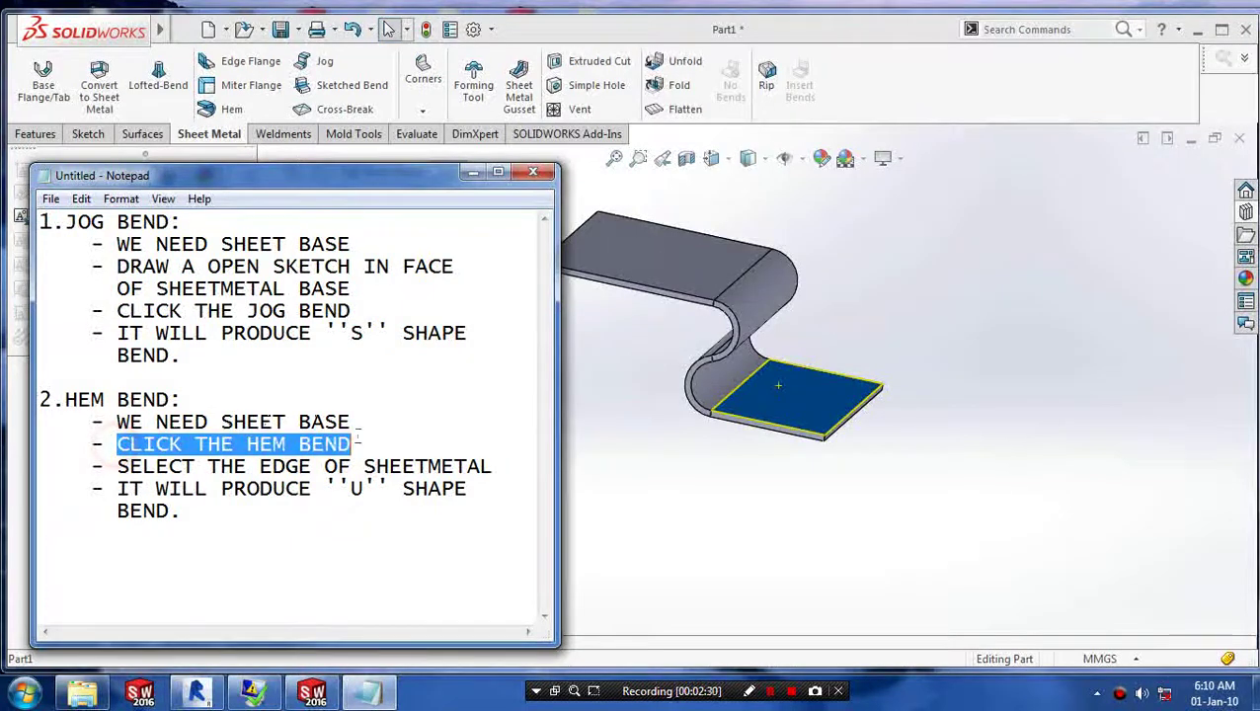
pyautogui.click(471, 178)
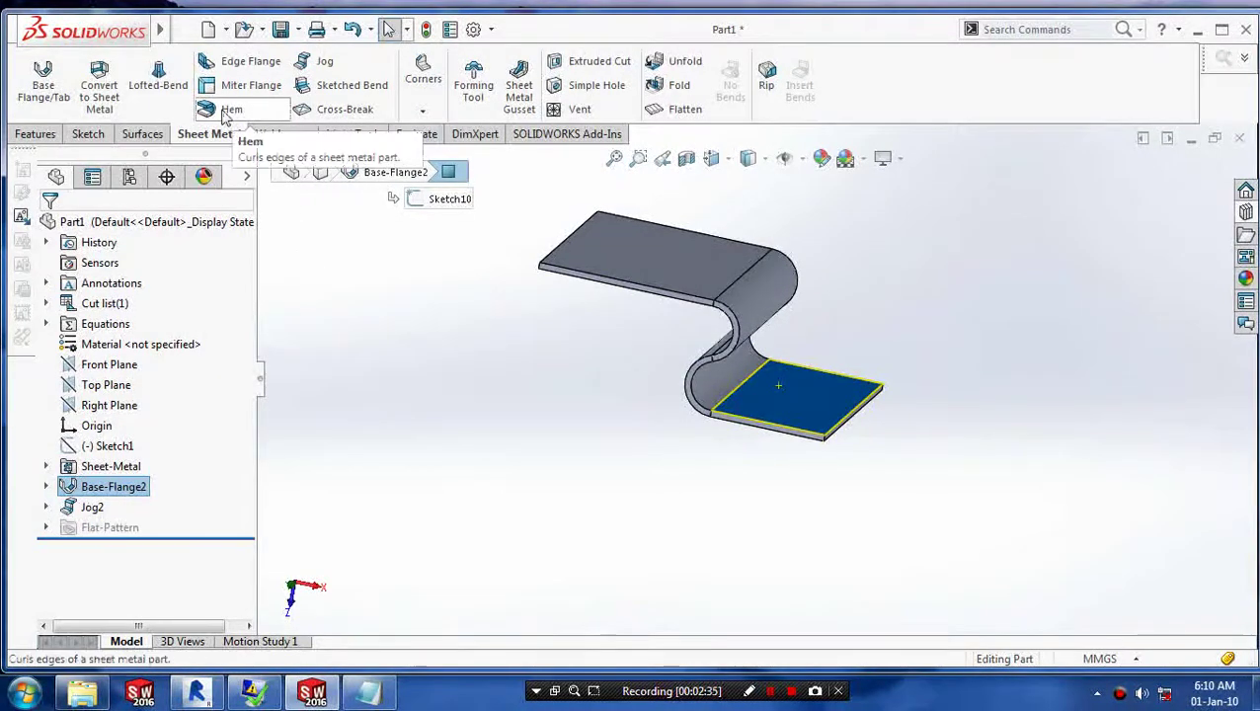
pyautogui.click(379, 295)
# - Start a Hem on the lower flange's outer bottom edge
pyautogui.click(231, 109)
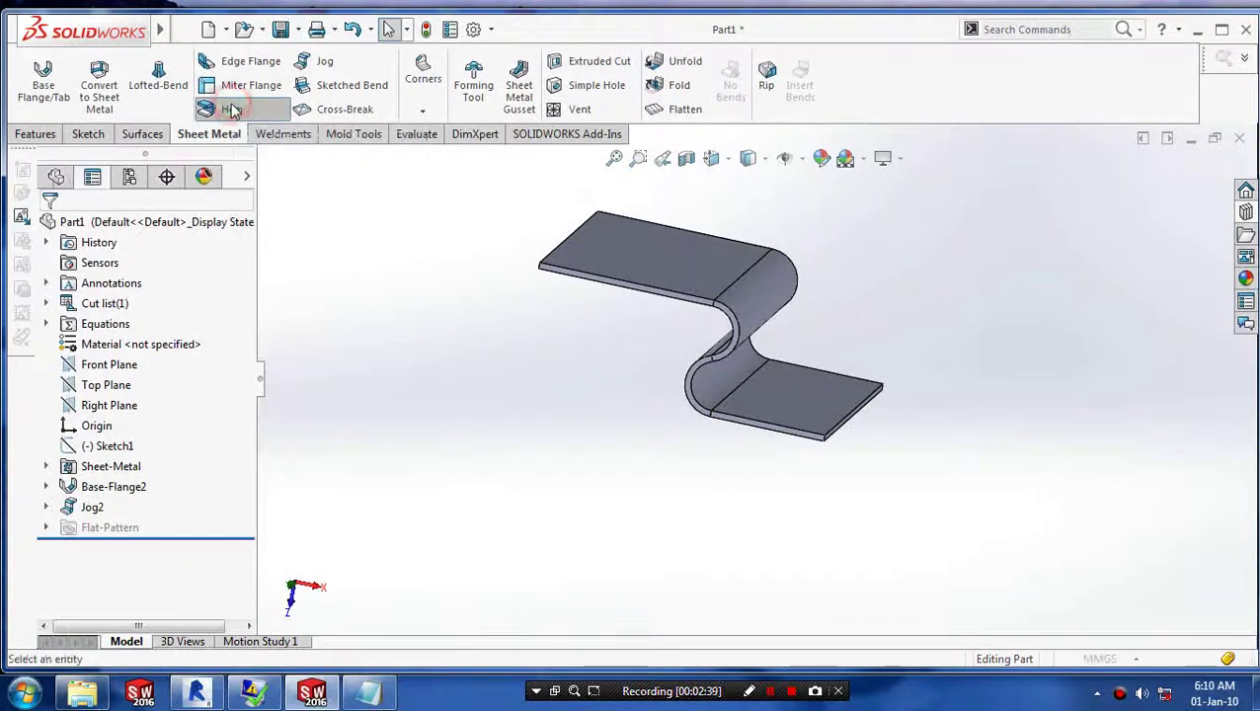
pyautogui.click(369, 691)
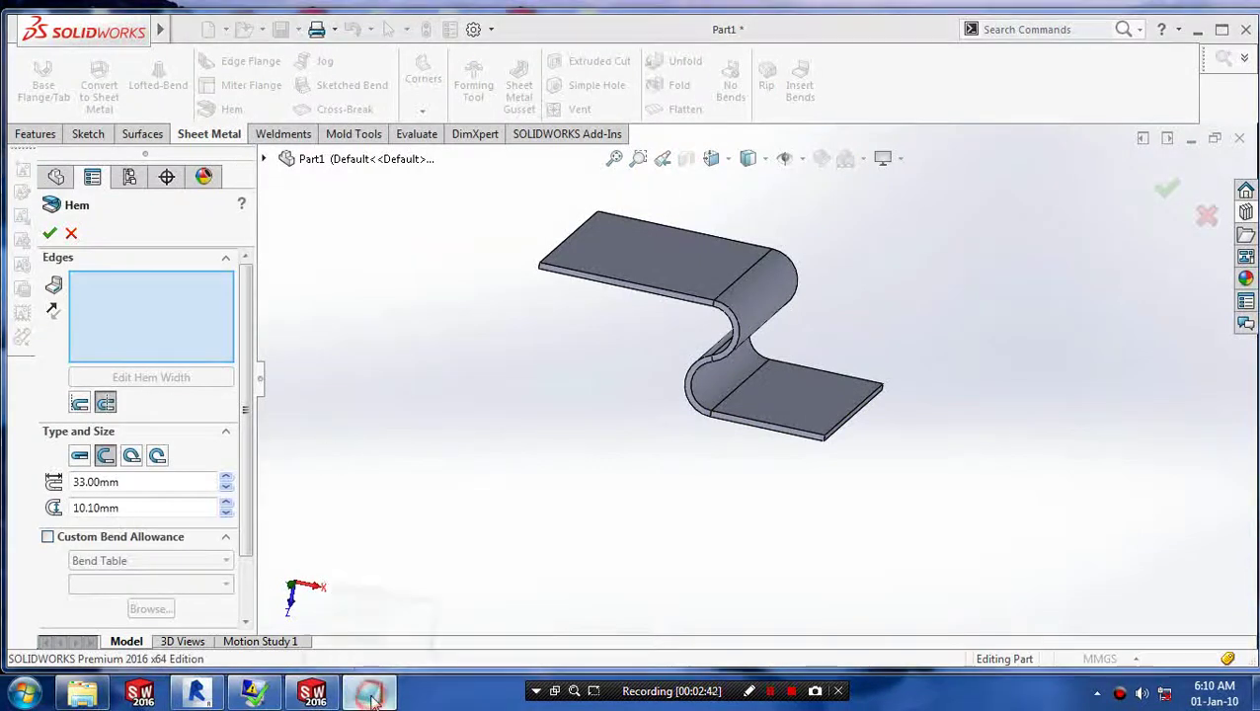
pyautogui.moveTo(119, 465); pyautogui.dragTo(496, 465)
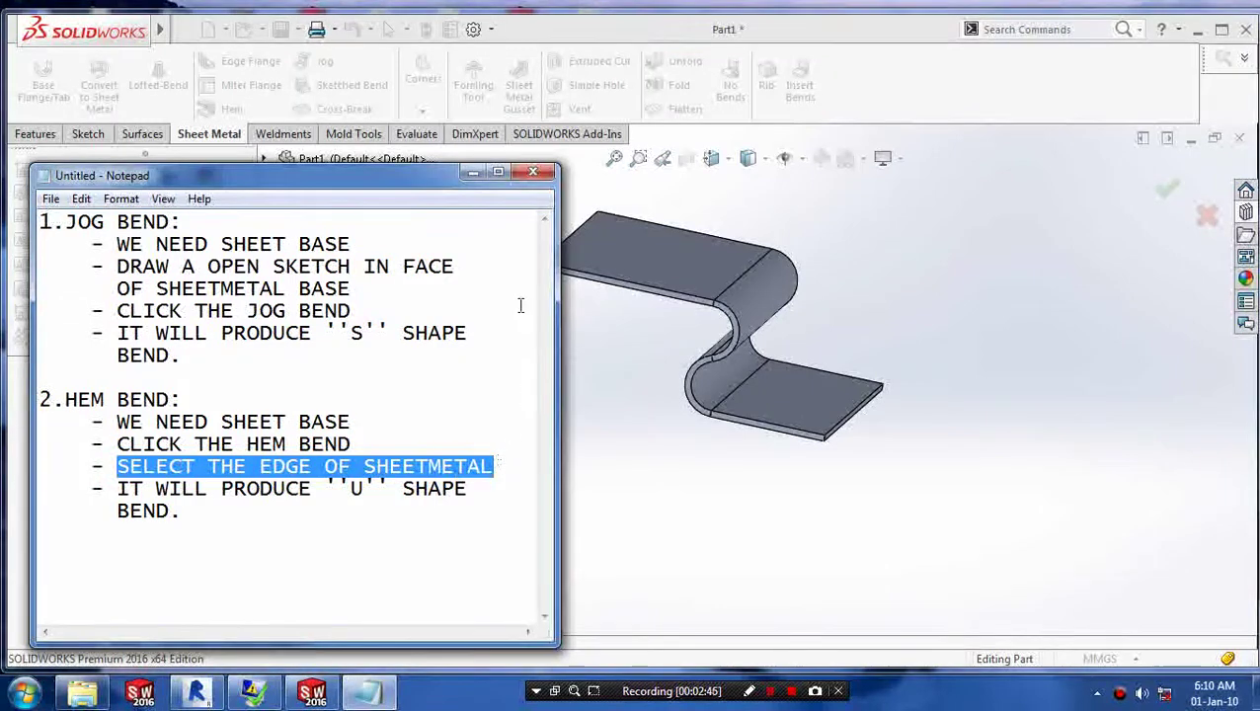
pyautogui.click(471, 174)
pyautogui.scroll(-2, 866, 461)
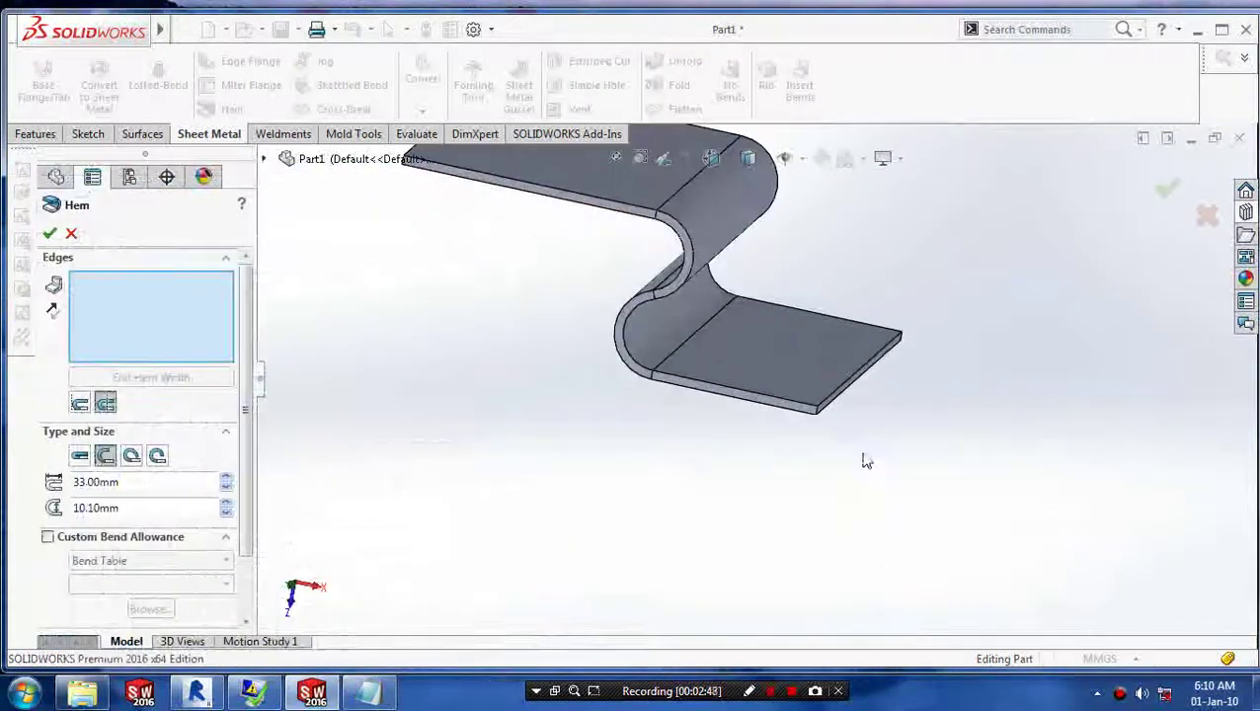
pyautogui.moveTo(873, 403); pyautogui.dragTo(858, 391, button='middle')
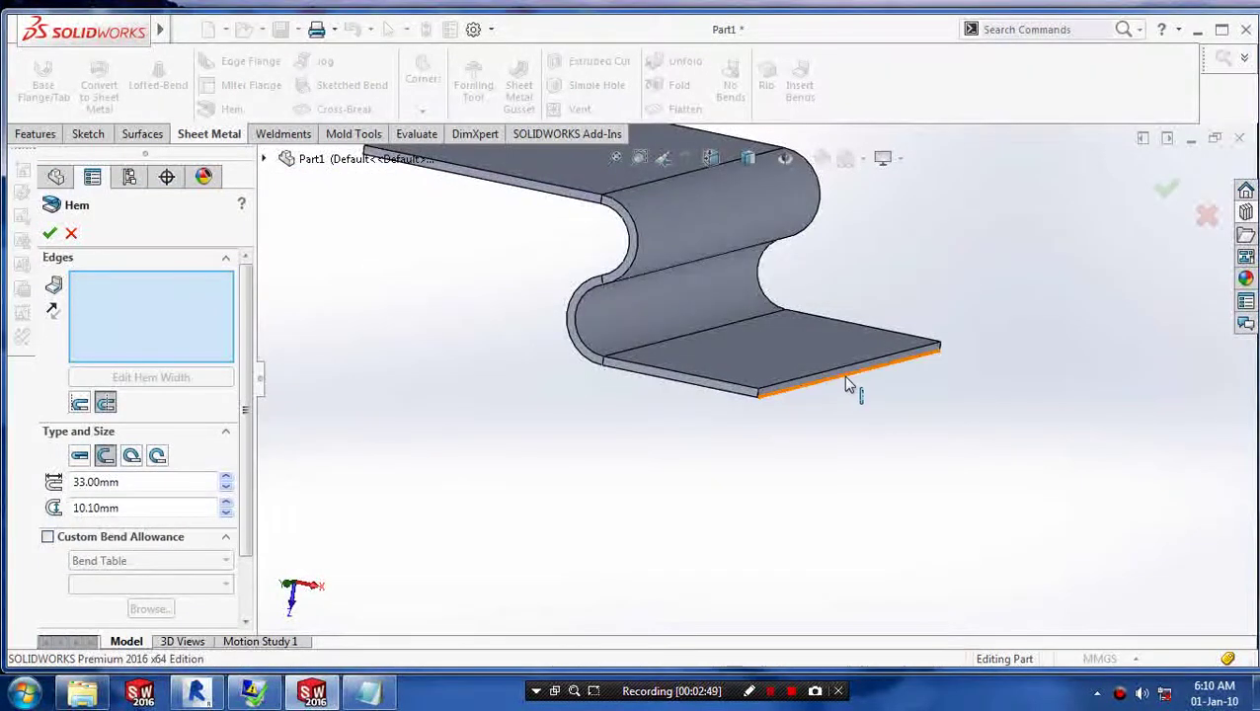
pyautogui.click(846, 383)
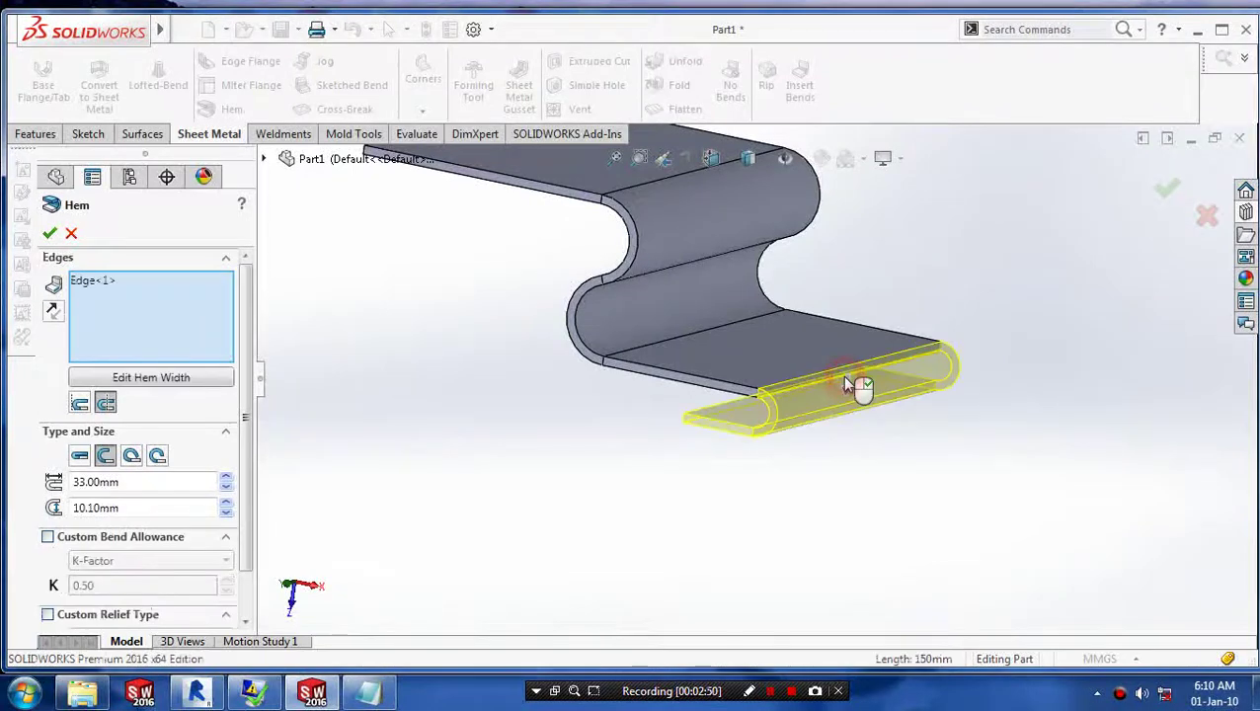
# - Set the hem length to 53.00 mm and the gap to 40.10 mm
pyautogui.scroll(-1, 253, 405)
pyautogui.click(226, 436)
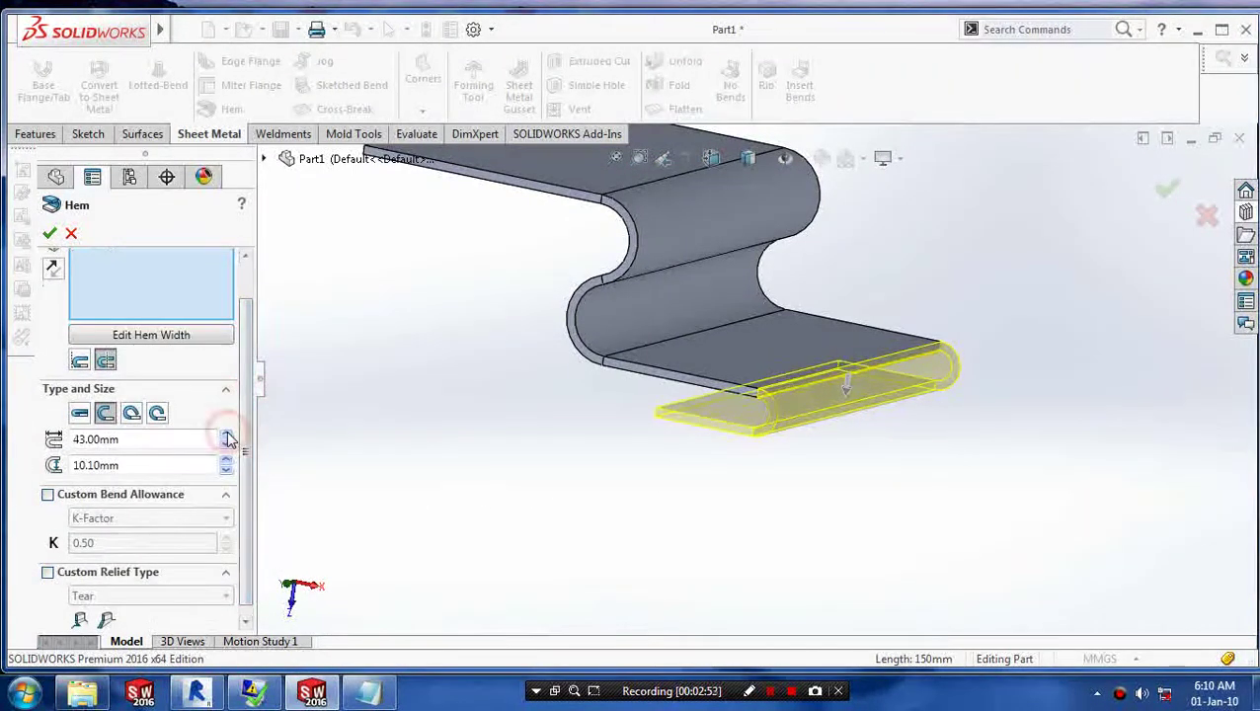
pyautogui.click(226, 435)
pyautogui.click(228, 461)
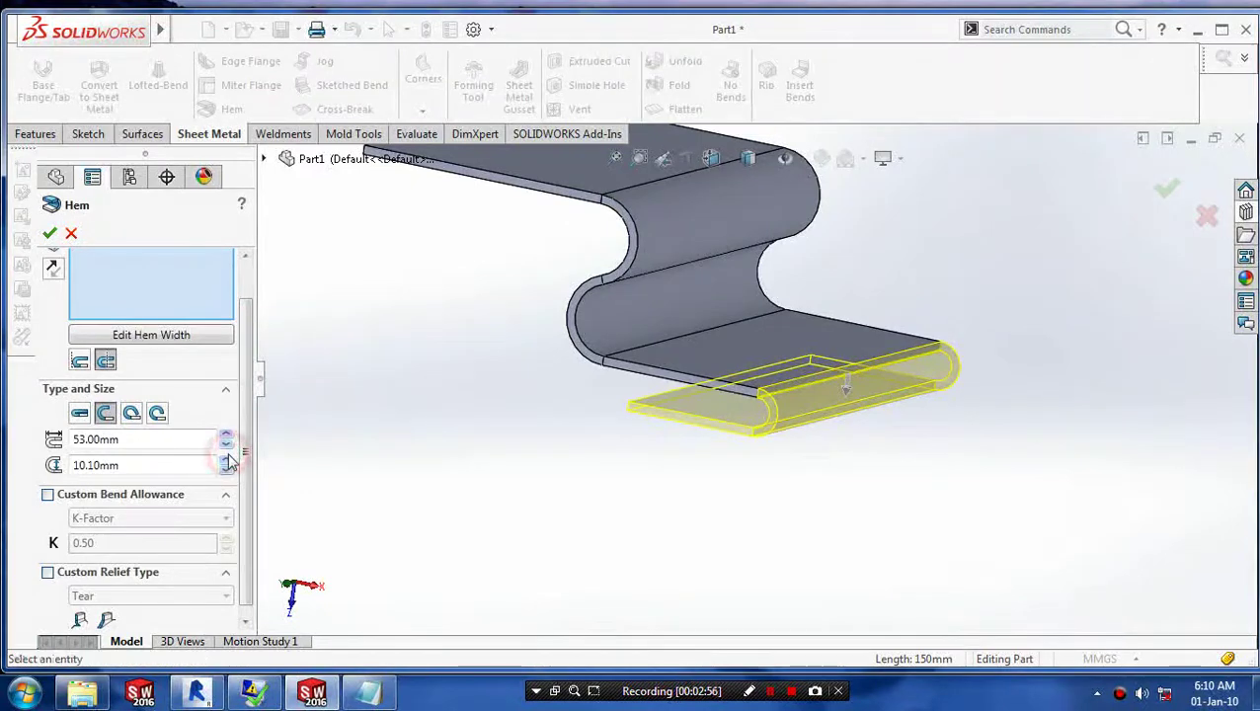
pyautogui.click(226, 460)
pyautogui.click(226, 460)
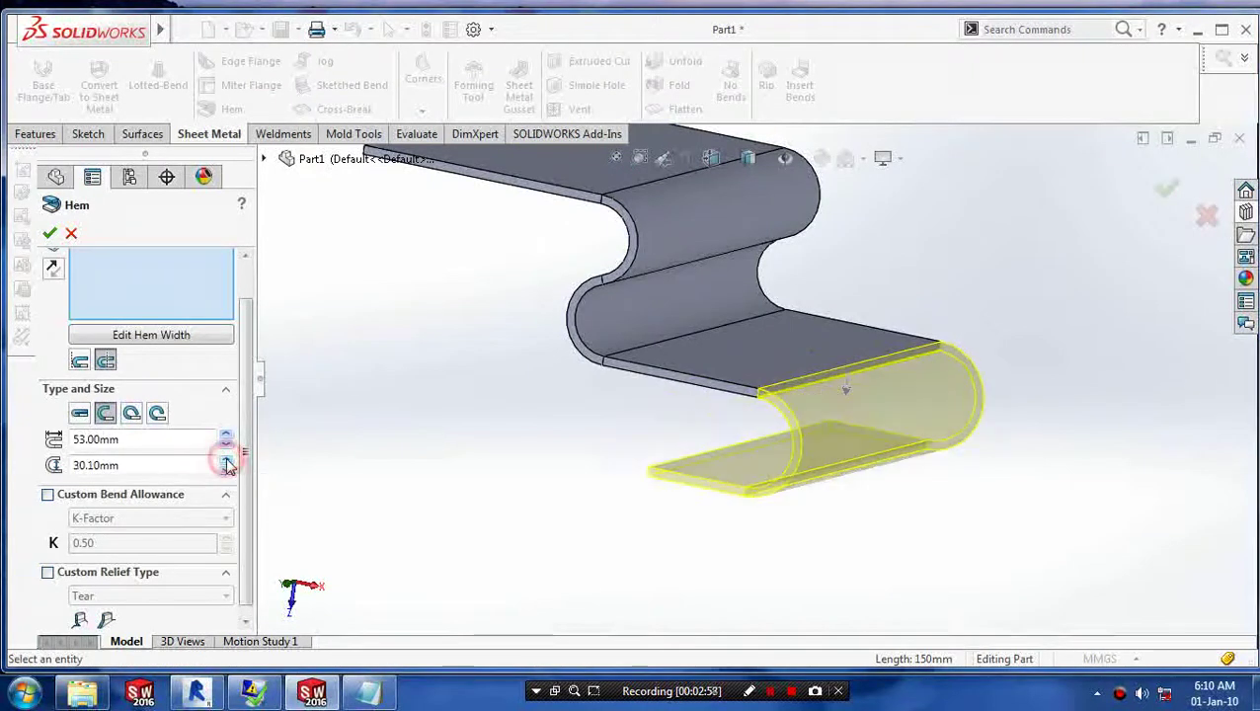
pyautogui.click(226, 460)
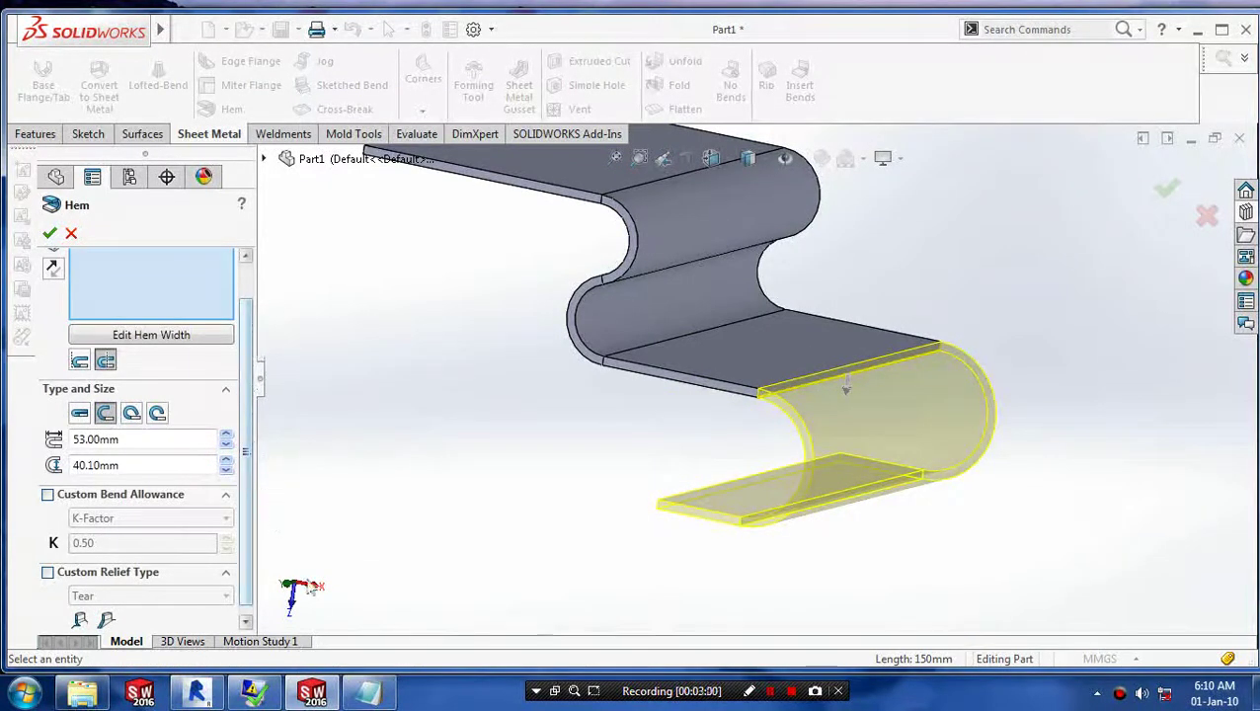
# - Review the U-shaped hem note and orbit the part to inspect the preview
pyautogui.click(367, 692)
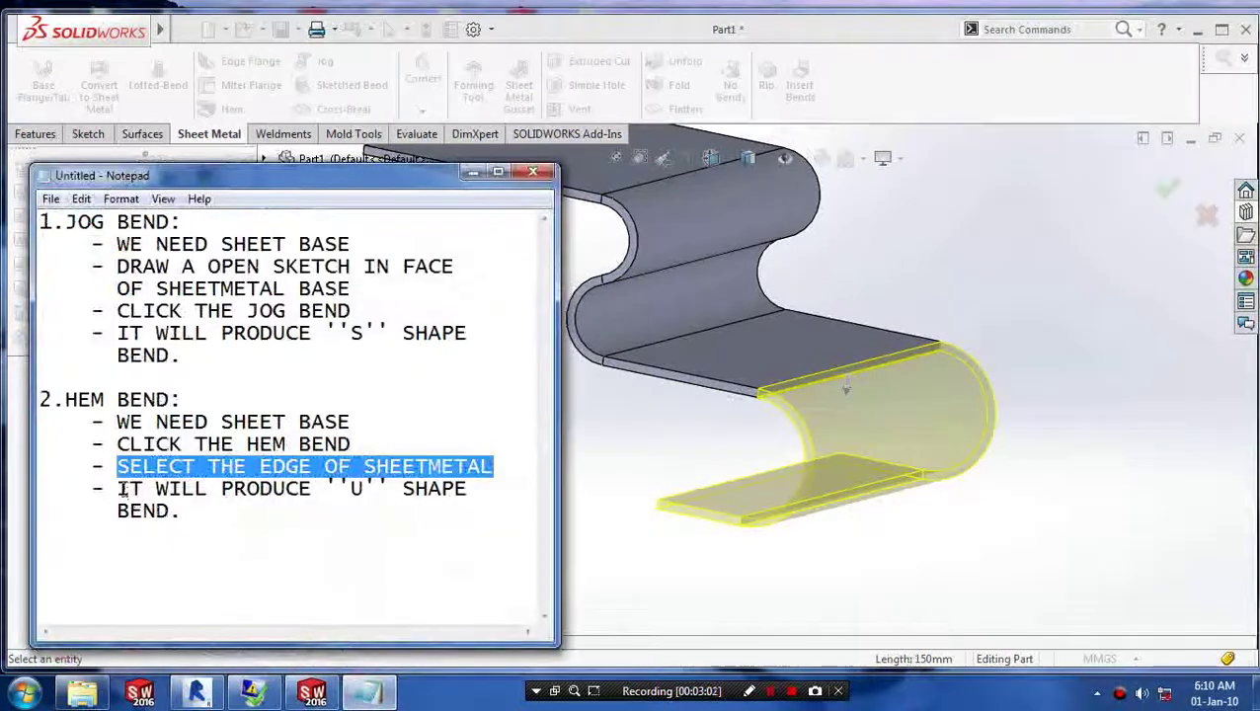
pyautogui.moveTo(118, 488); pyautogui.dragTo(195, 512)
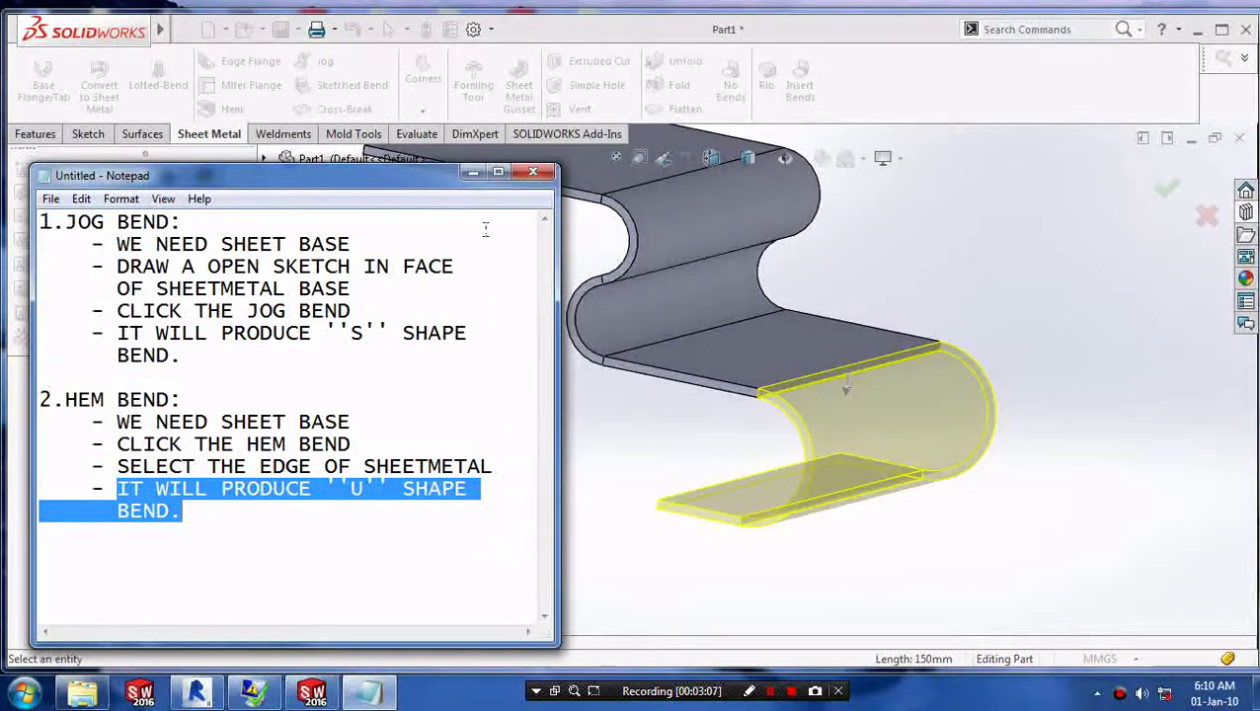
pyautogui.click(474, 178)
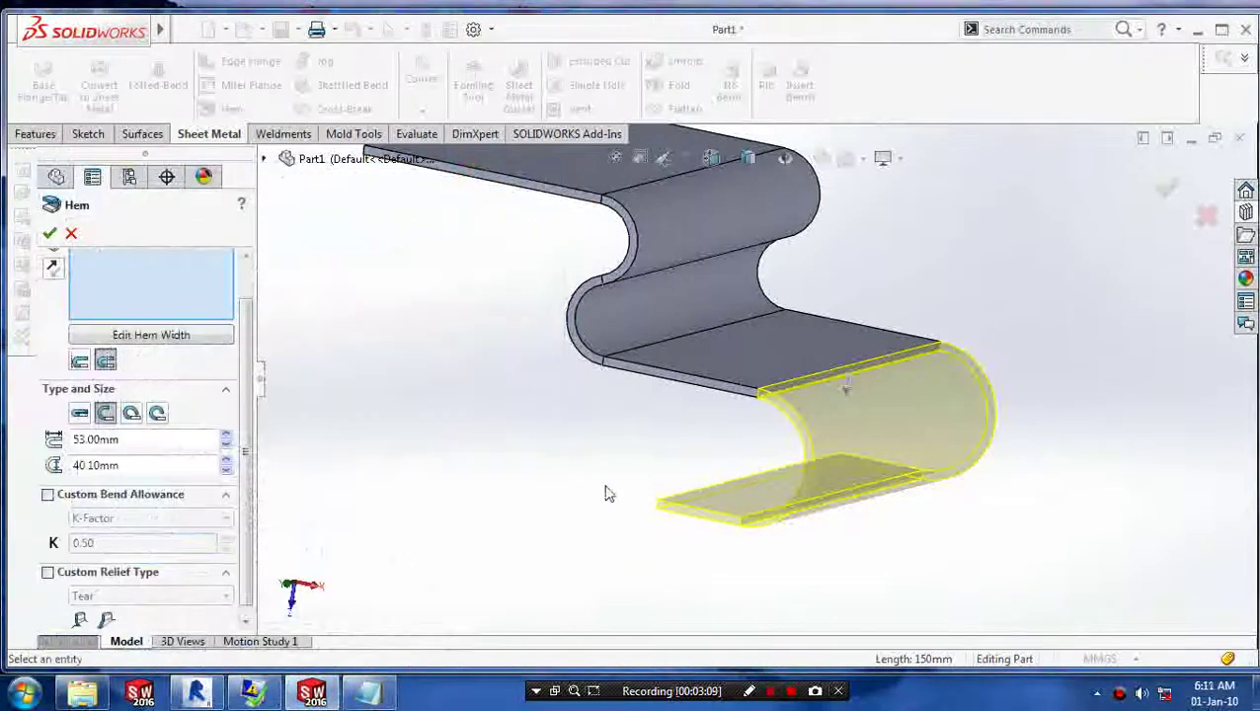
pyautogui.moveTo(605, 494)
pyautogui.mouseDown(button='middle')
pyautogui.moveTo(640, 441)
pyautogui.moveTo(598, 529)
pyautogui.moveTo(643, 504)
pyautogui.moveTo(546, 489)
pyautogui.moveTo(455, 425)
pyautogui.moveTo(441, 486)
pyautogui.moveTo(430, 474)
pyautogui.mouseUp(button='middle')
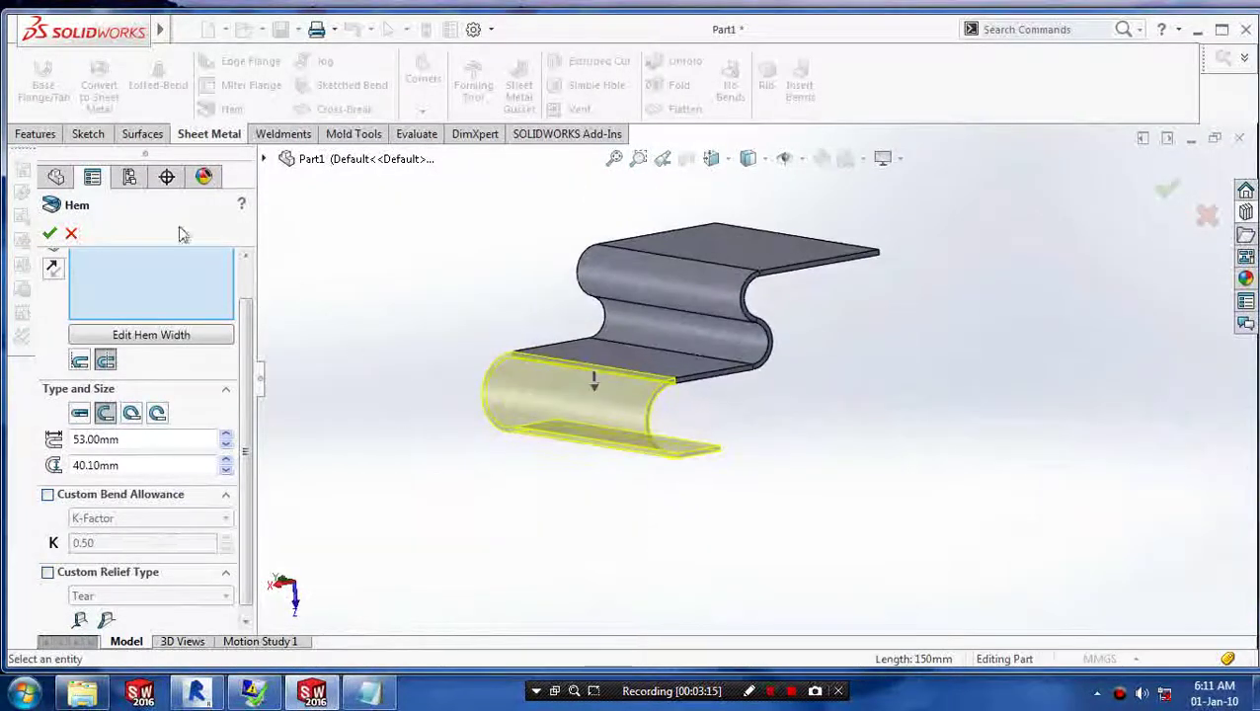
# - Accept the hem to create Hem1, then select and right-click its outer face
pyautogui.click(49, 234)
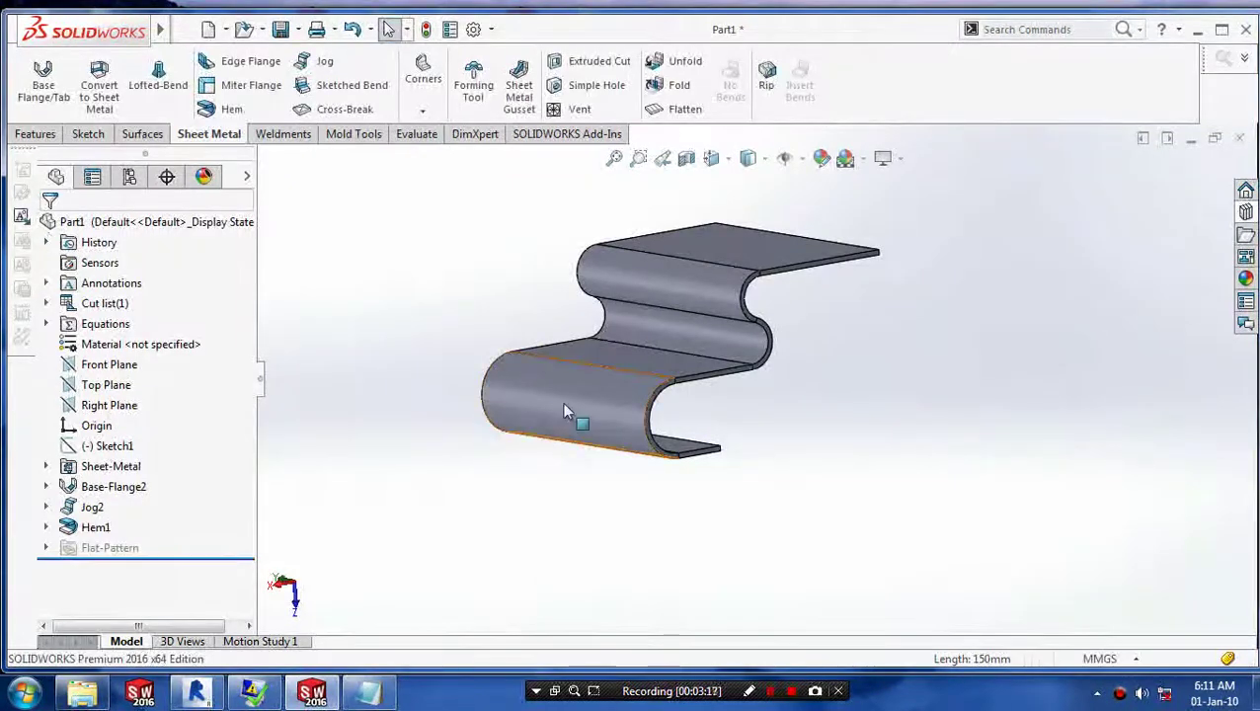
pyautogui.click(570, 413)
pyautogui.rightClick(568, 412)
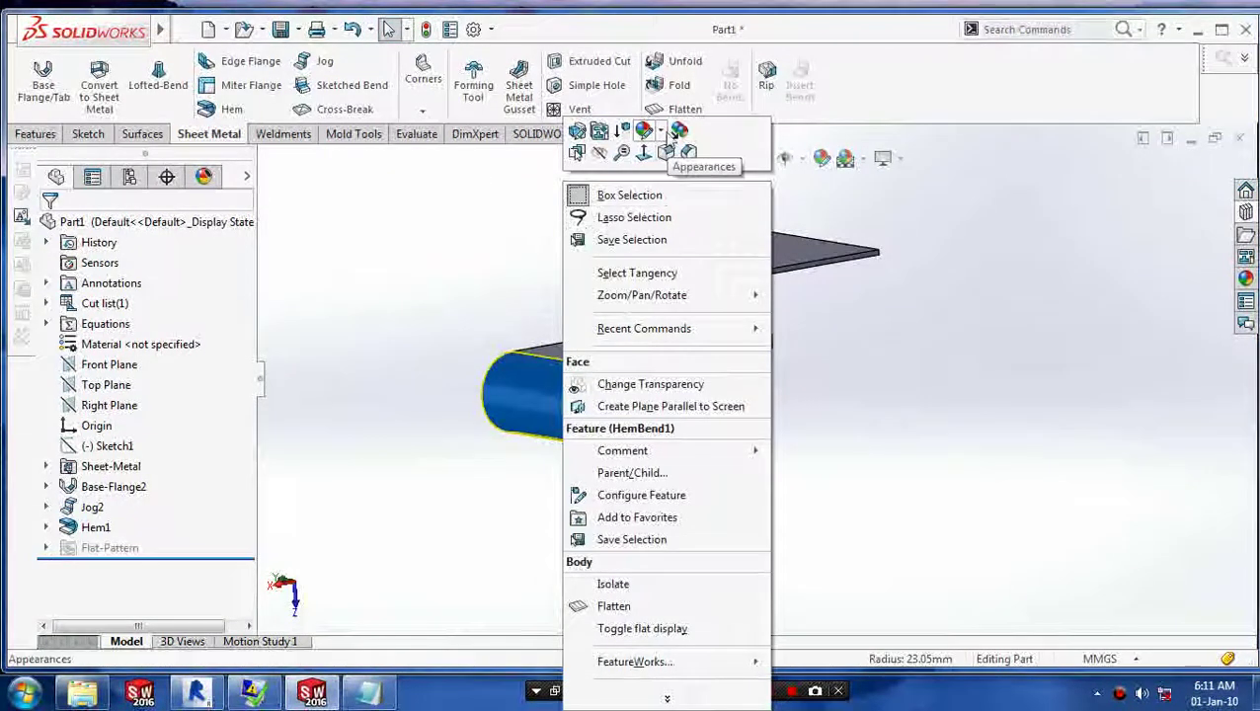
pyautogui.click(503, 235)
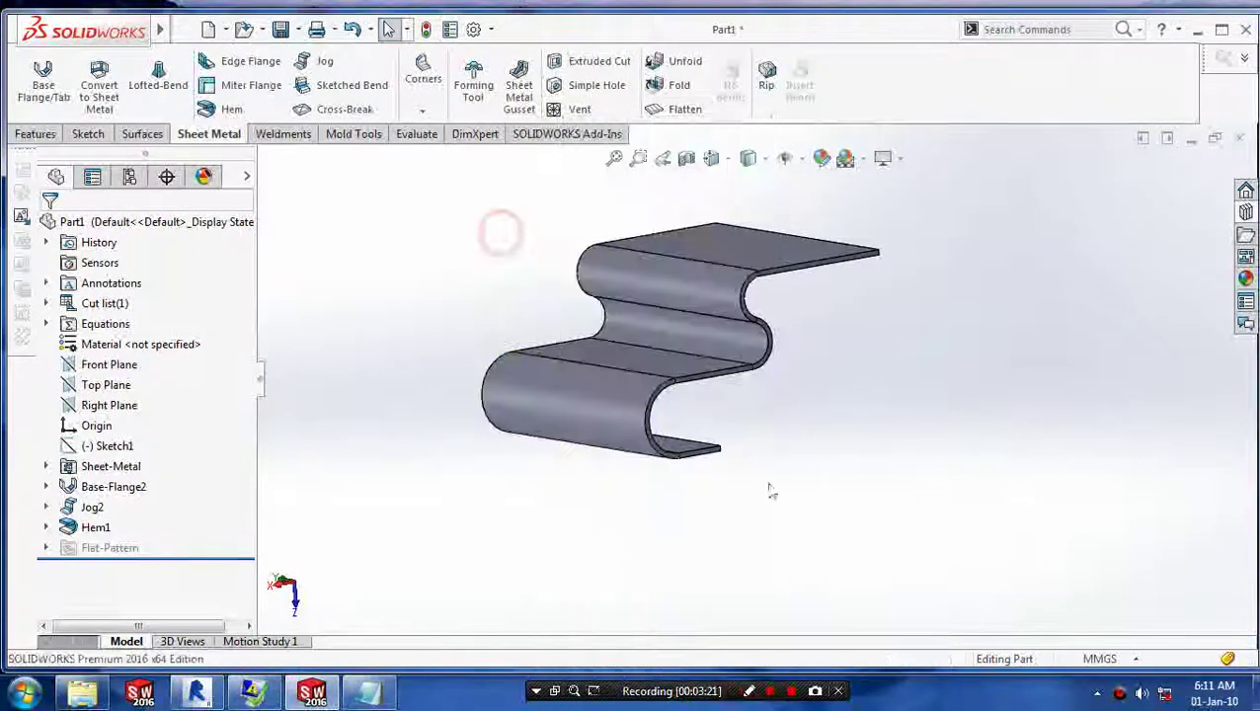